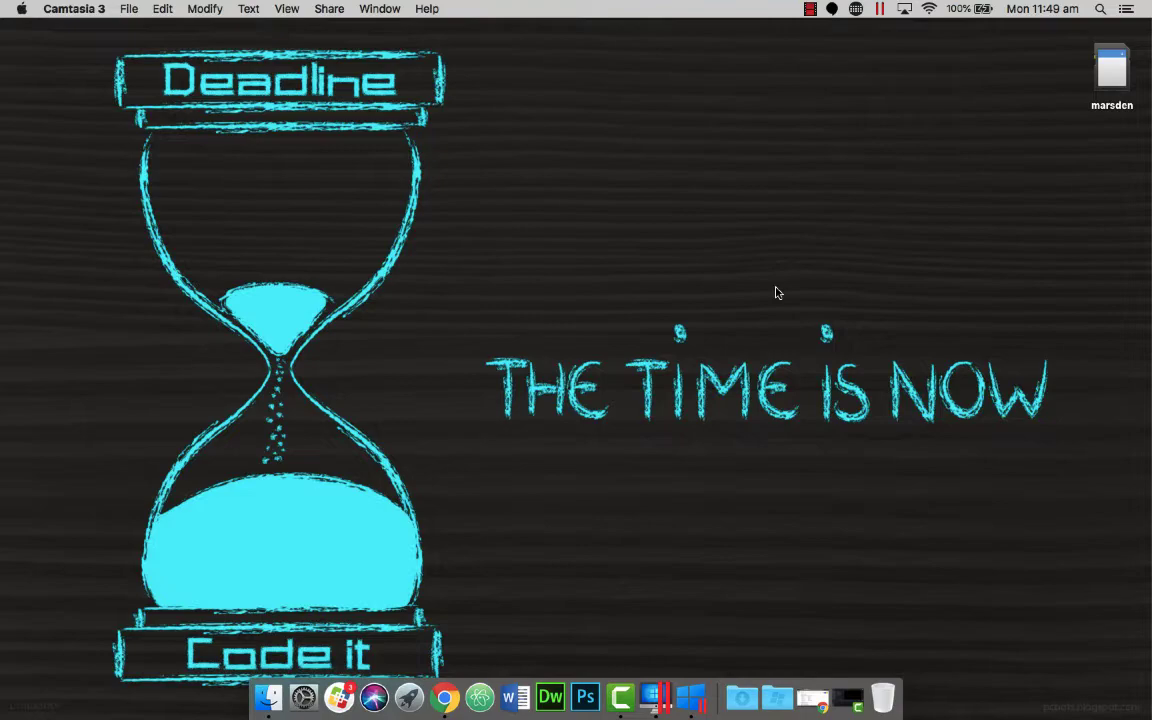
- In Chrome, download Python 3.6.5 for Mac OS X from python.org and open the downloaded installer package
{"action": "left_click", "coordinate": [445, 697]}
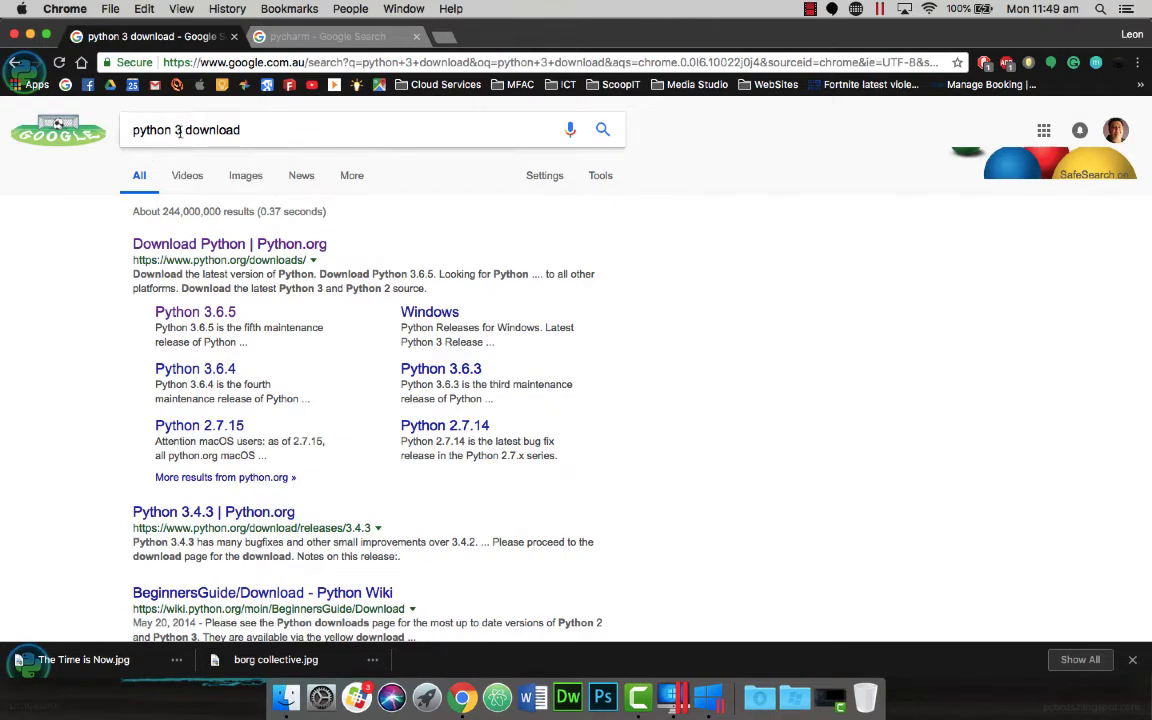
{"action": "left_click", "coordinate": [192, 246]}
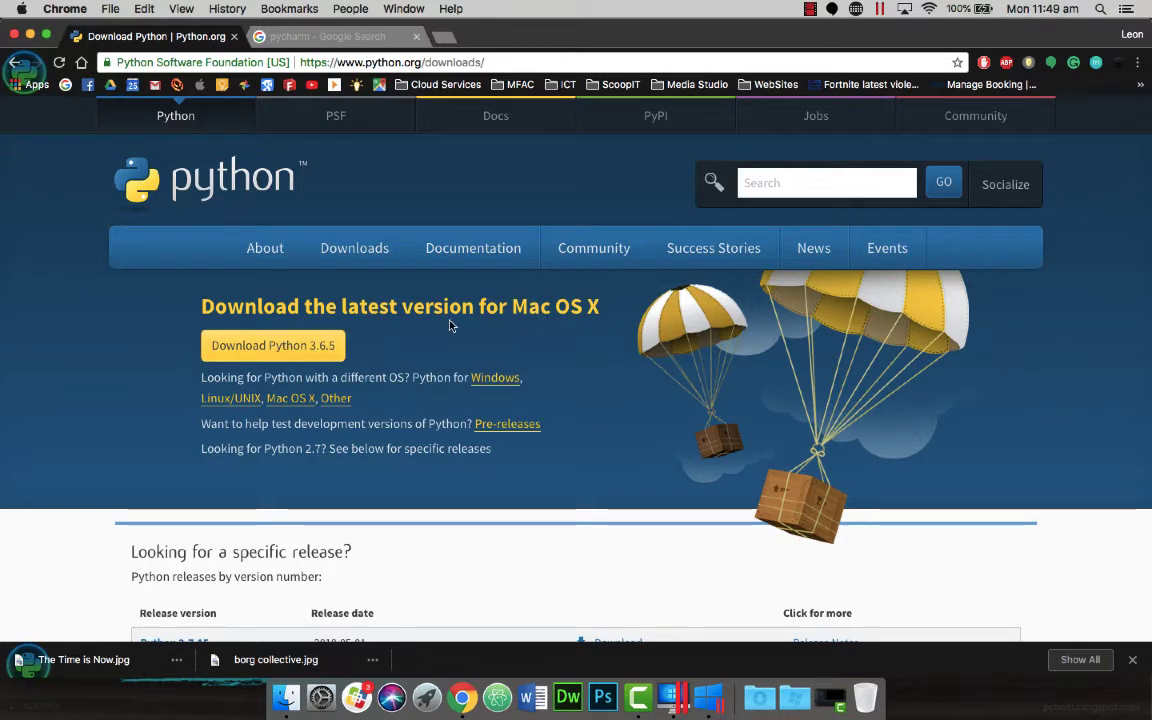
{"action": "mouse_move", "coordinate": [360, 258]}
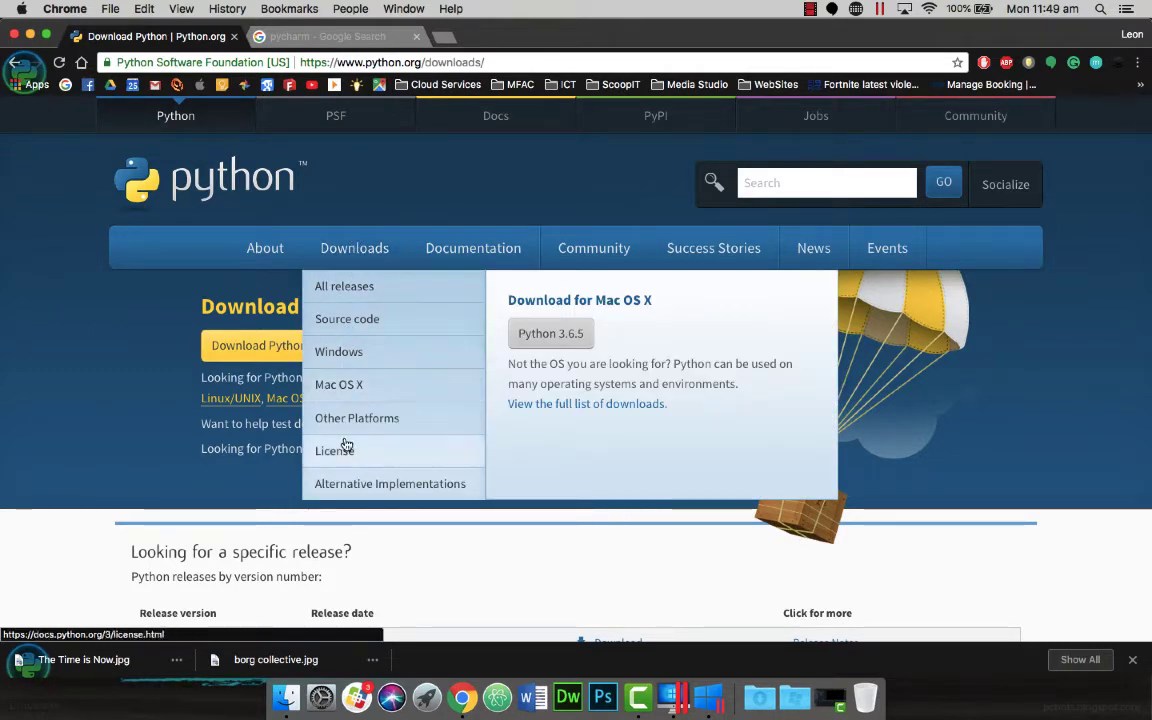
{"action": "left_click", "coordinate": [277, 350]}
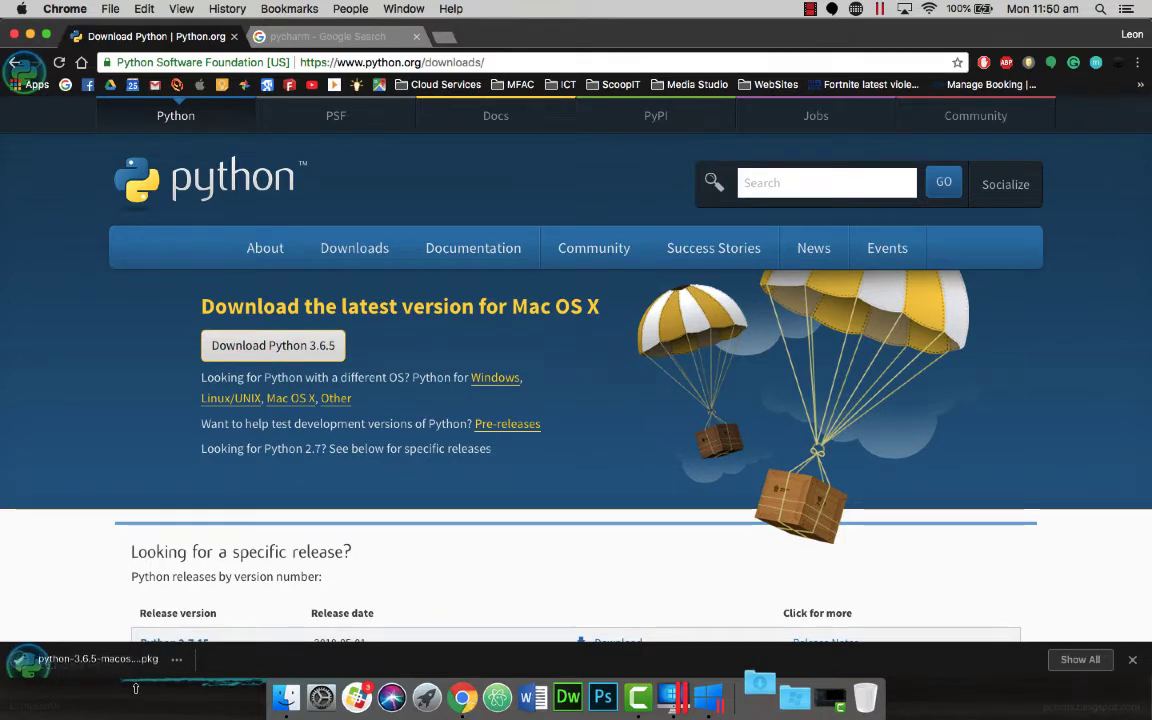
{"action": "left_click", "coordinate": [176, 665]}
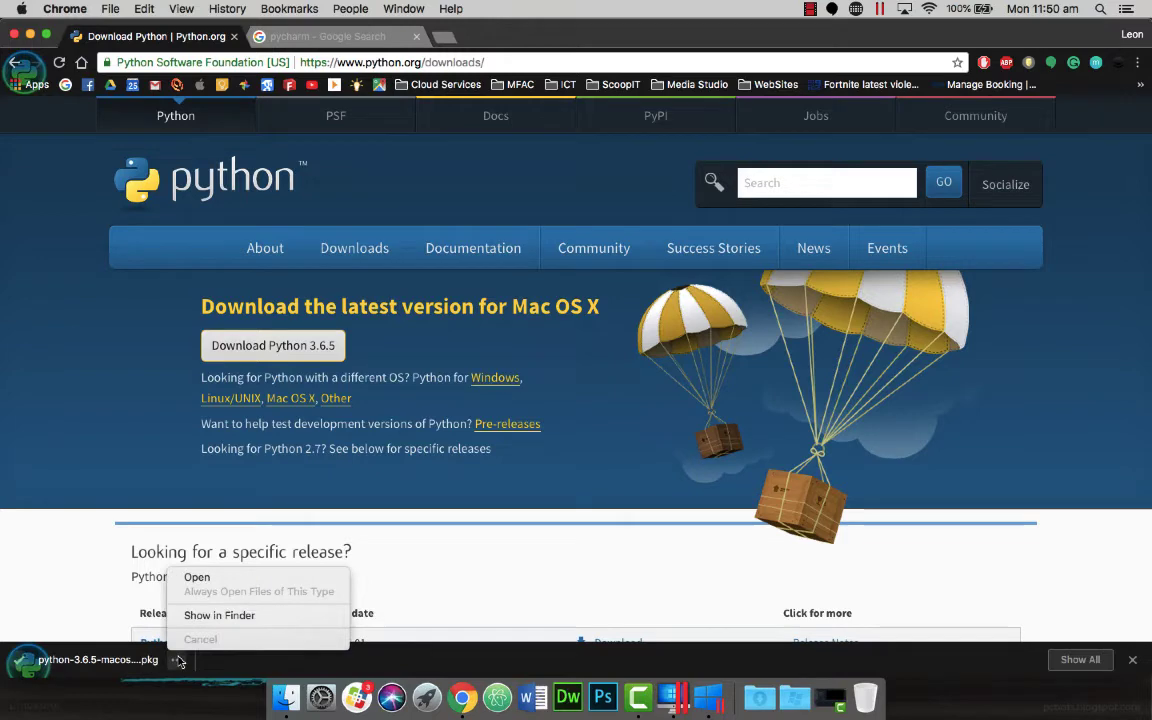
{"action": "left_click", "coordinate": [218, 577]}
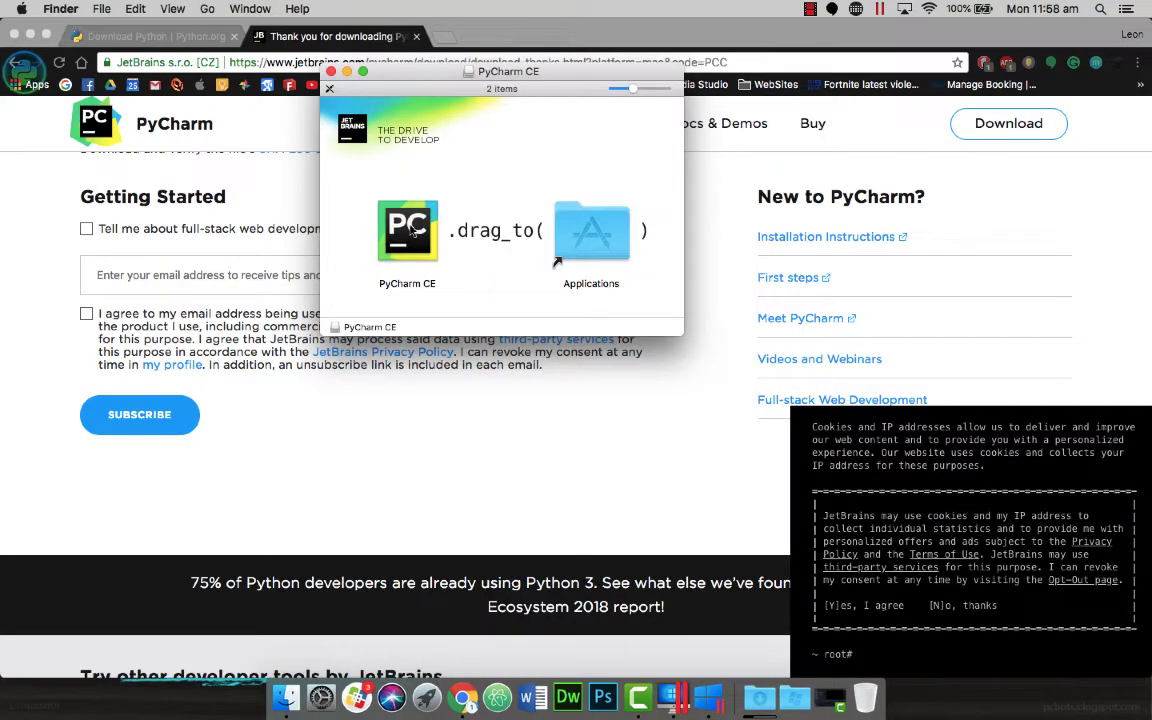
- Install PyCharm CE into the Applications folder and launch it, allowing the downloaded application to open
{"action": "left_click_drag", "start_coordinate": [405, 236], "coordinate": [588, 230]}
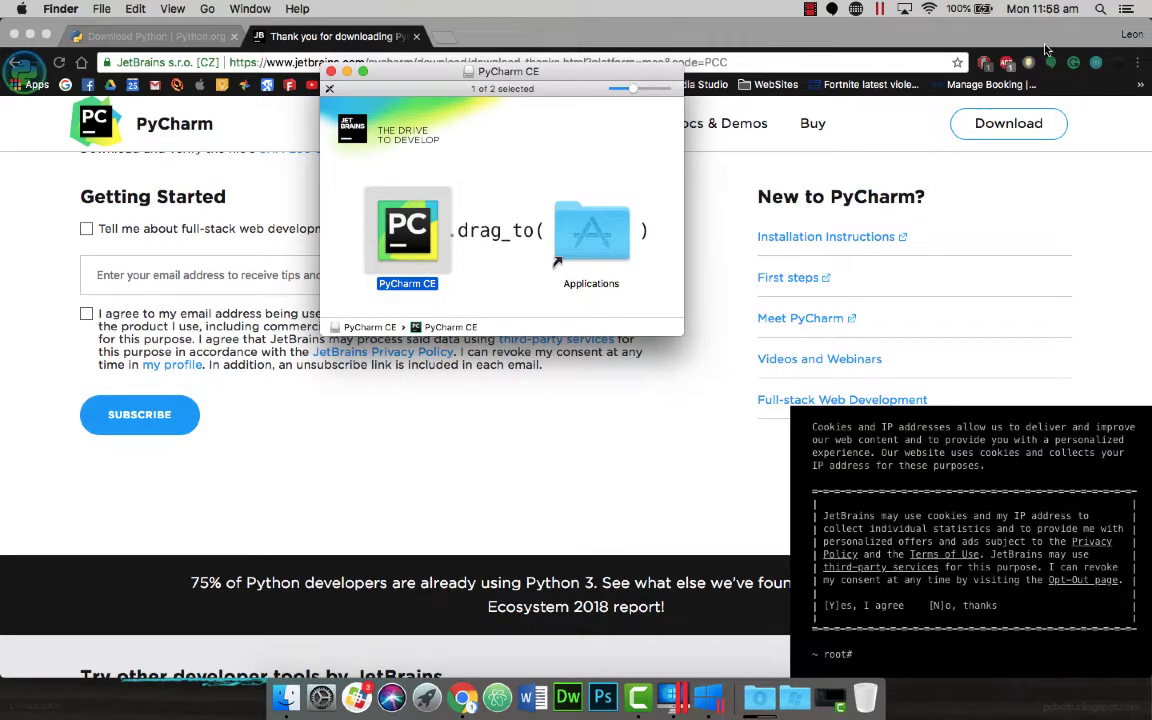
{"action": "left_click", "coordinate": [1103, 8]}
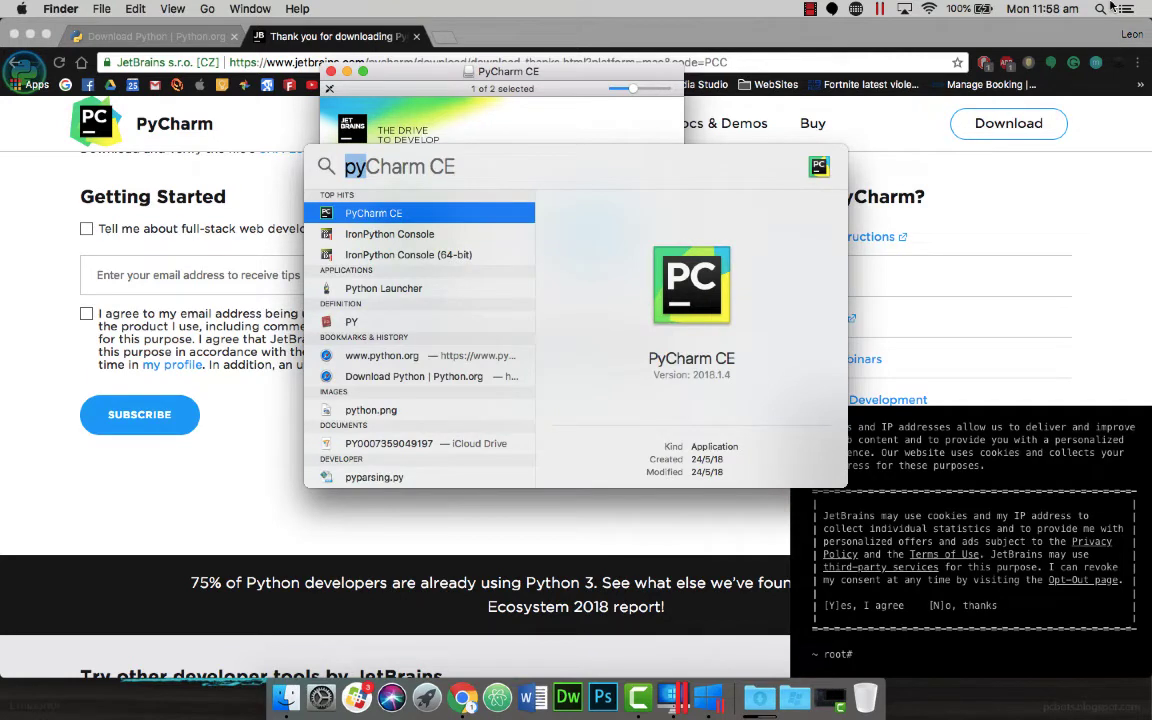
{"action": "key", "text": "Return"}
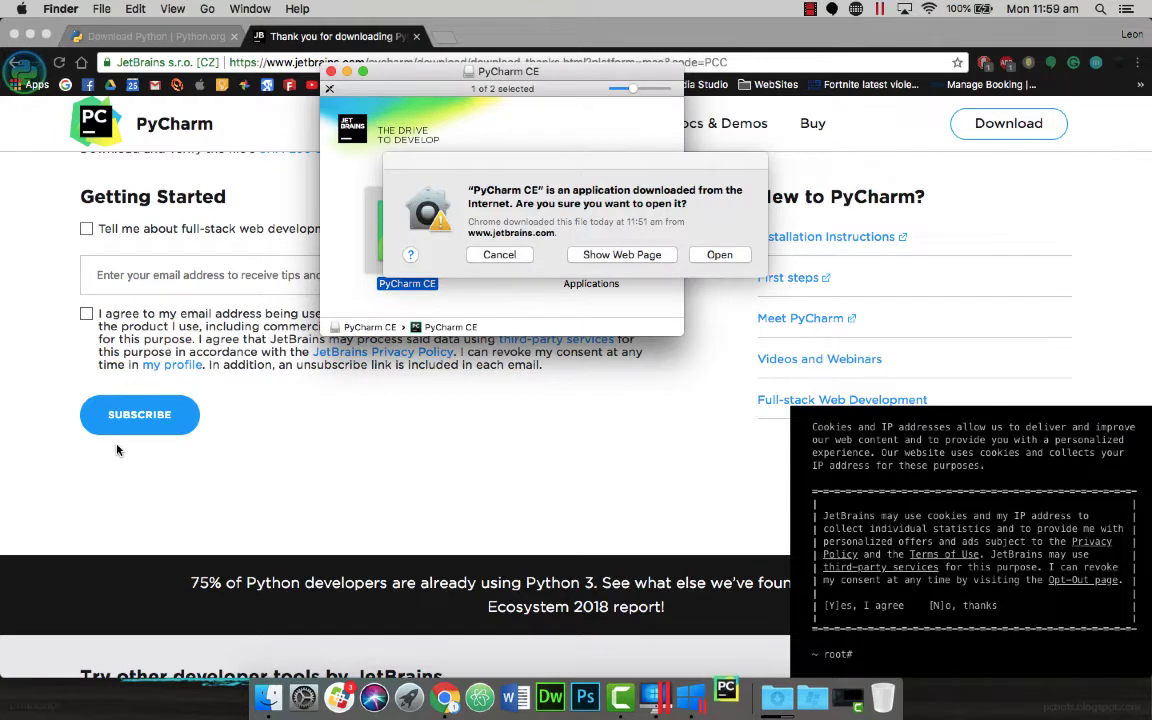
{"action": "left_click", "coordinate": [721, 257]}
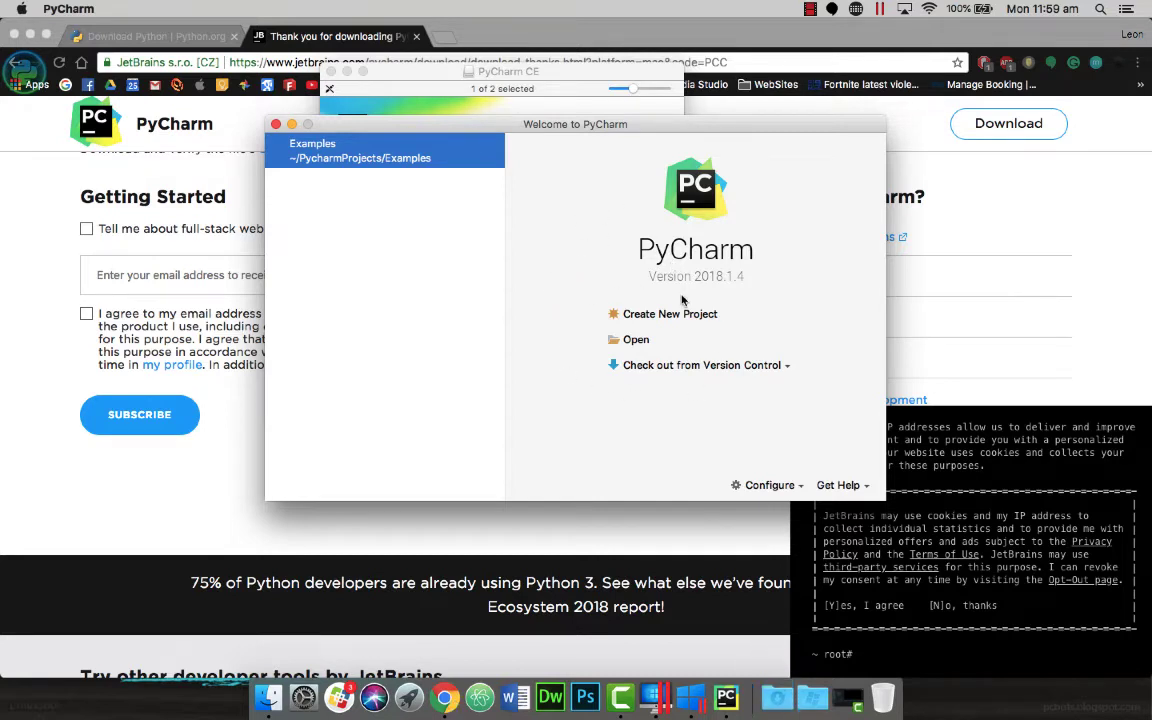
- Examine PyCharm's plugins, the installable JetBrains plugins and the HTTP proxy options for auto-detection with an automatic configuration URL
{"action": "left_click", "coordinate": [752, 487]}
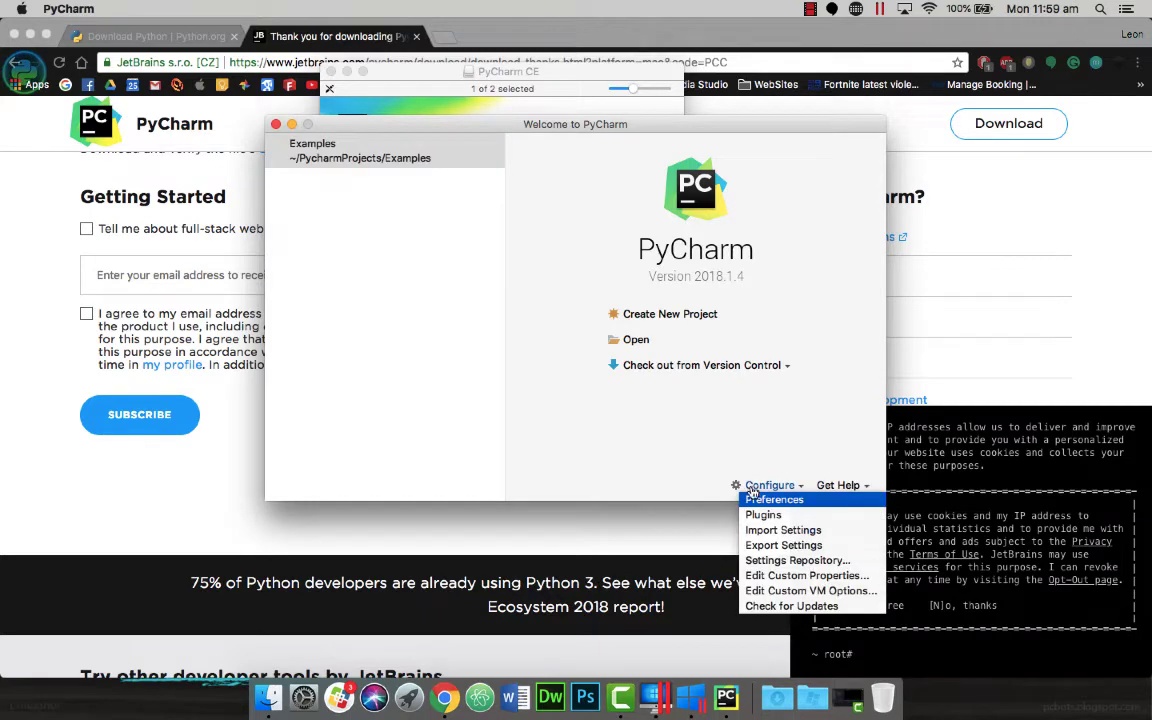
{"action": "left_click", "coordinate": [756, 515]}
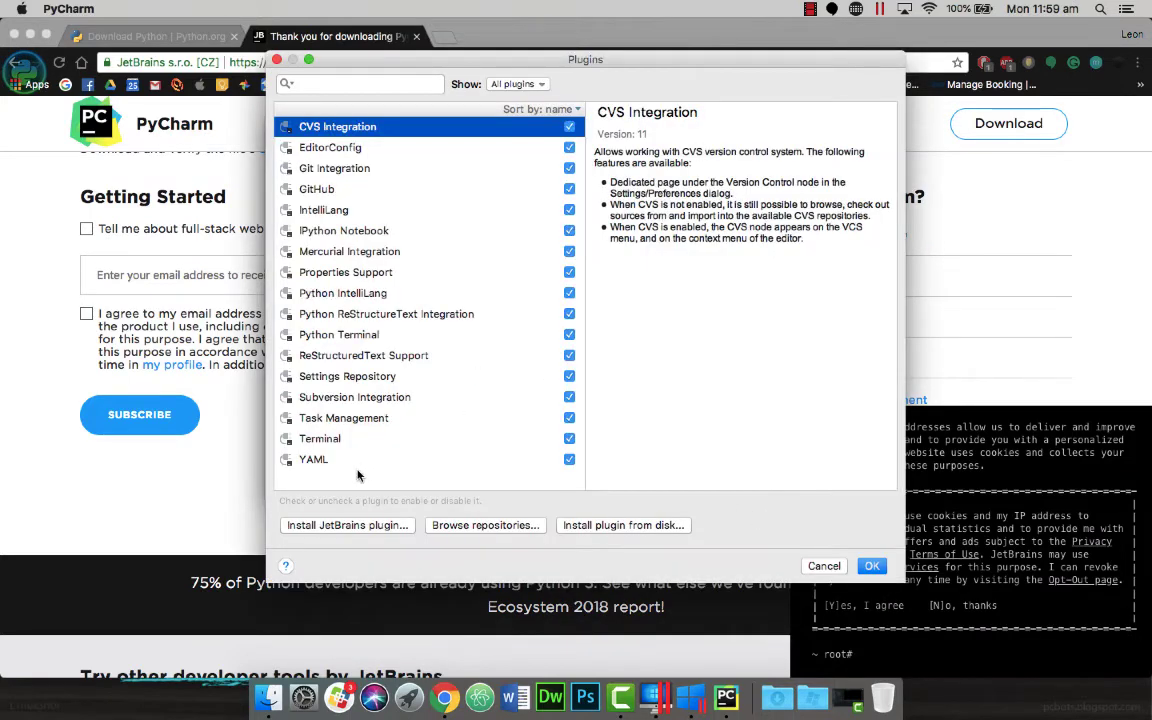
{"action": "left_click", "coordinate": [335, 530]}
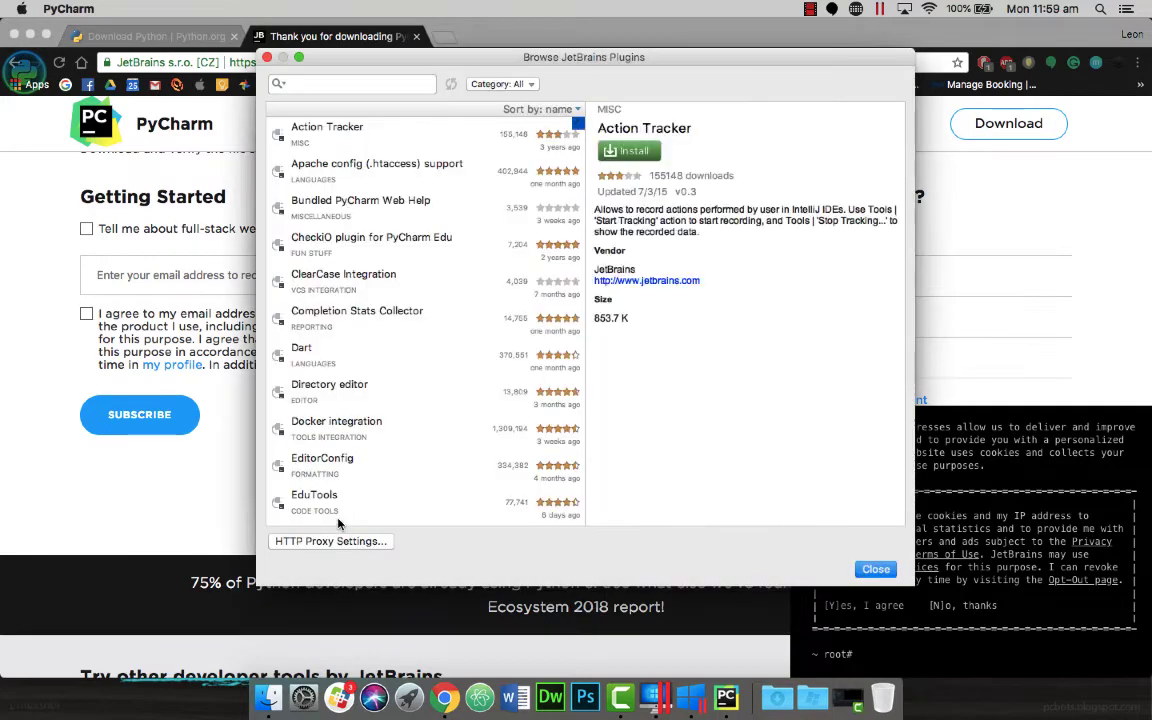
{"action": "left_click", "coordinate": [327, 541]}
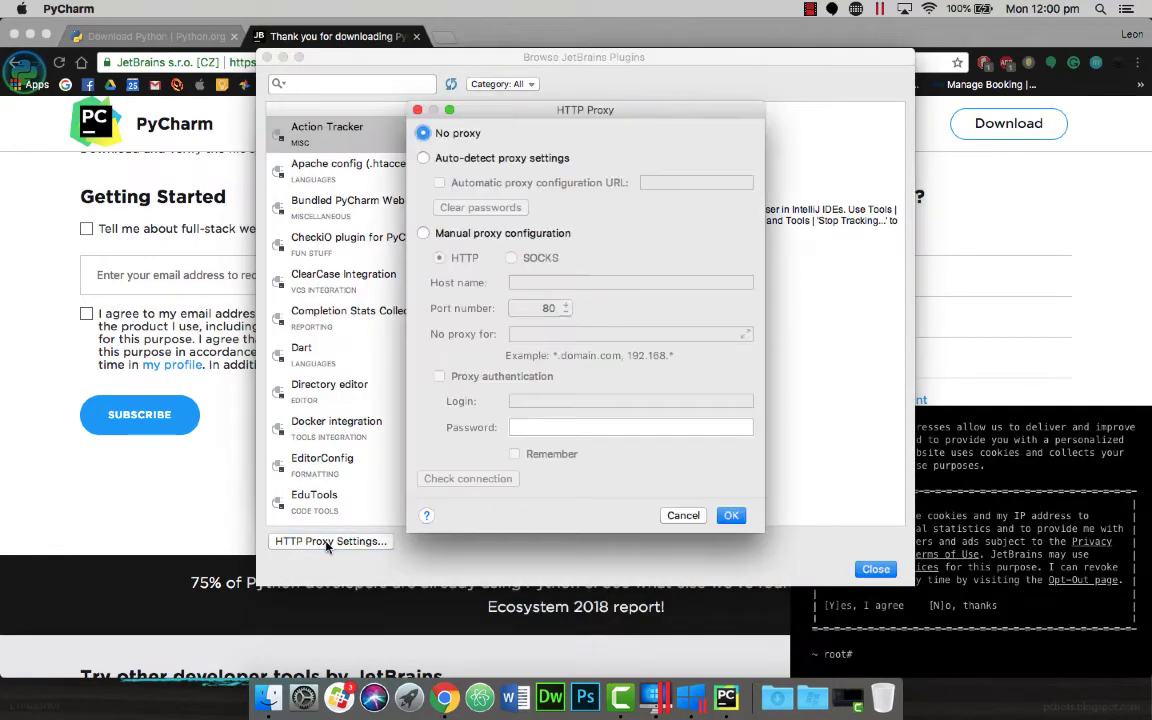
{"action": "left_click", "coordinate": [424, 158]}
{"action": "left_click", "coordinate": [439, 182]}
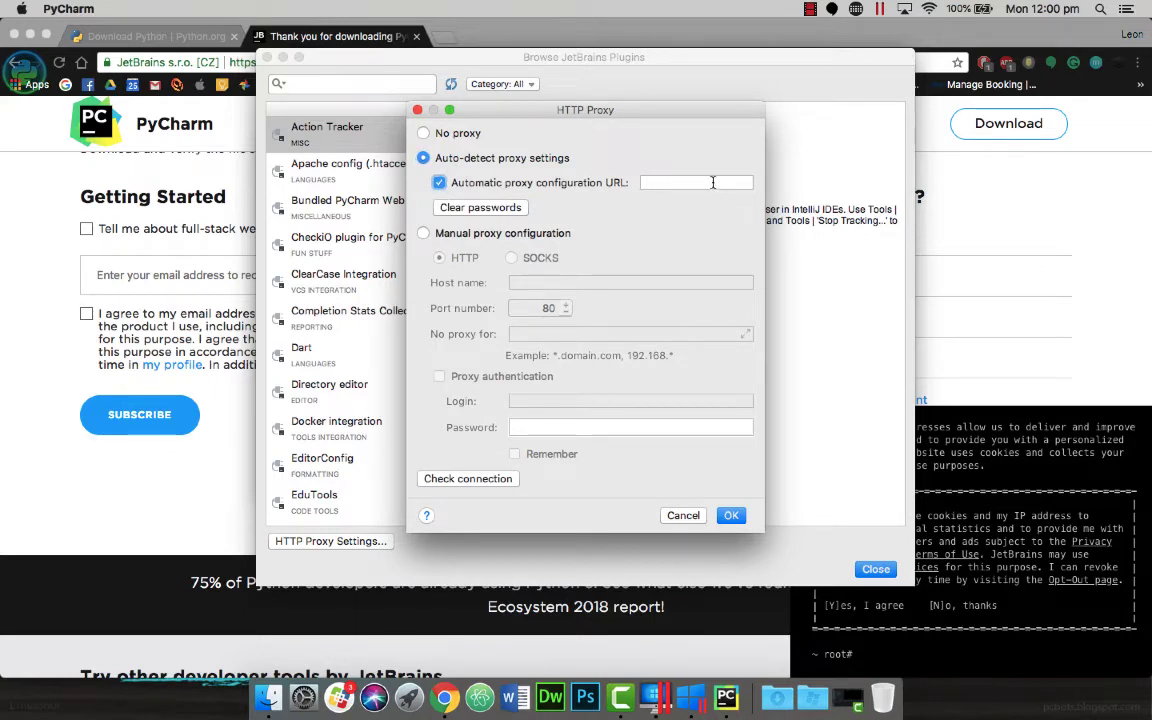
{"action": "left_click", "coordinate": [681, 516]}
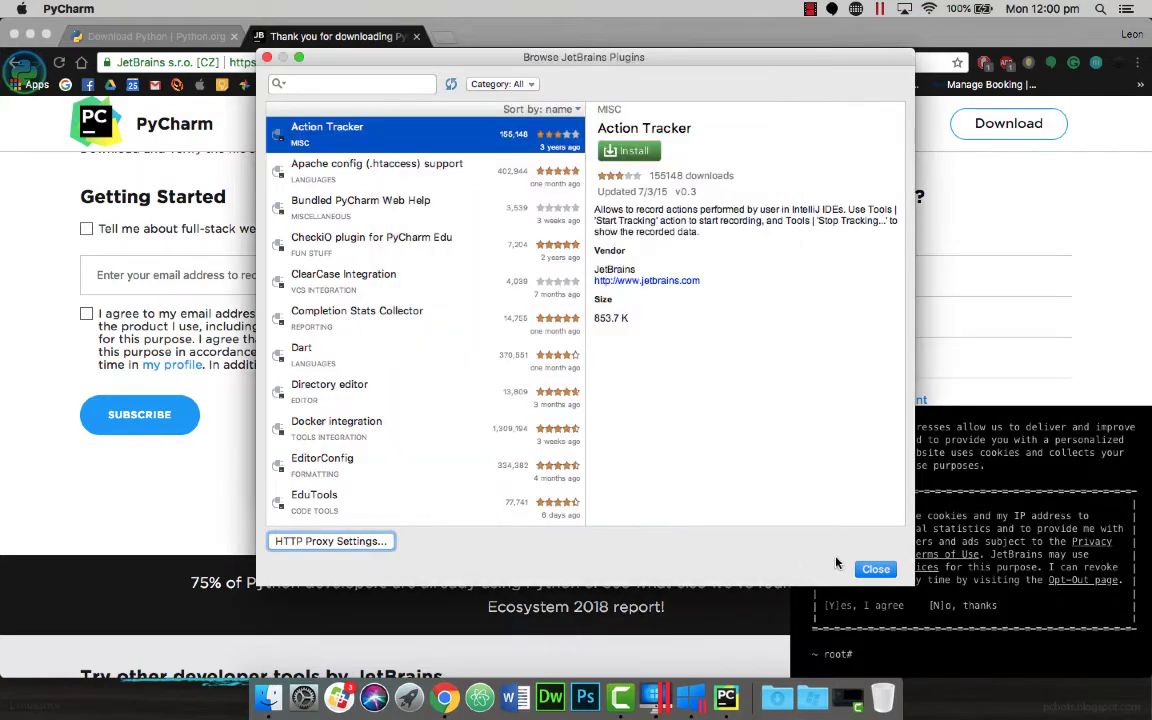
{"action": "left_click", "coordinate": [876, 569]}
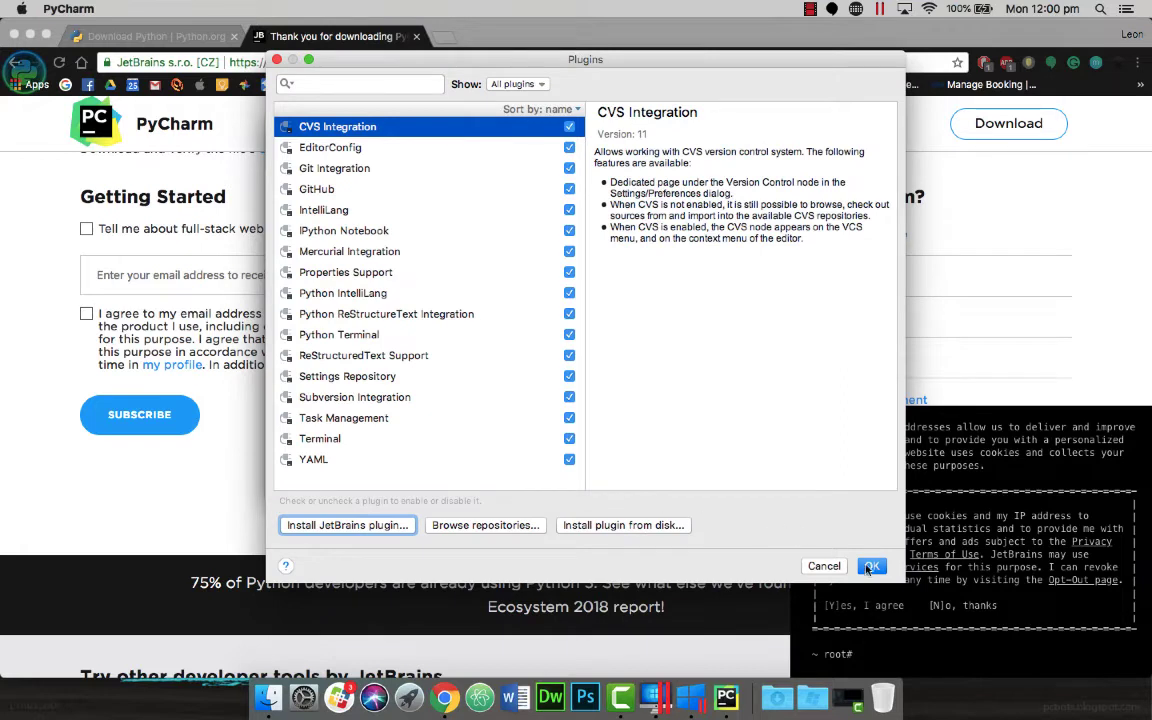
{"action": "left_click", "coordinate": [872, 567]}
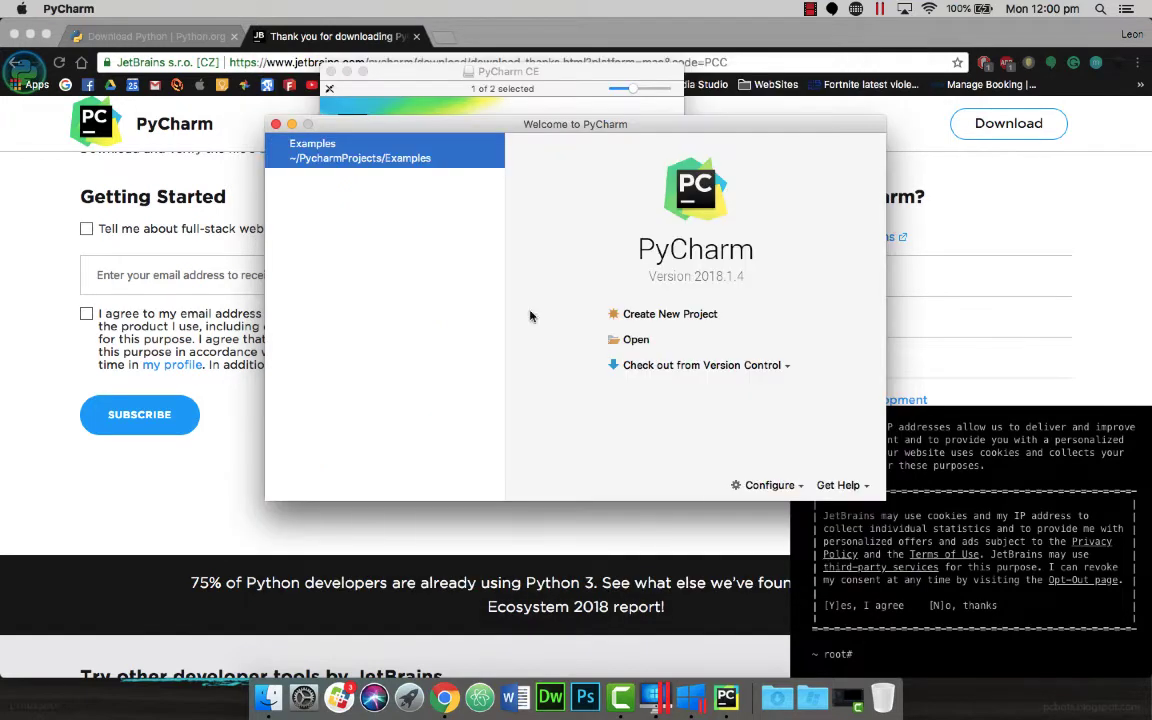
- Start a new project using a Virtualenv environment with base interpreter /Library/Frameworks/Python.framework/Versions/3.6/bin/python3
{"action": "left_click", "coordinate": [665, 316]}
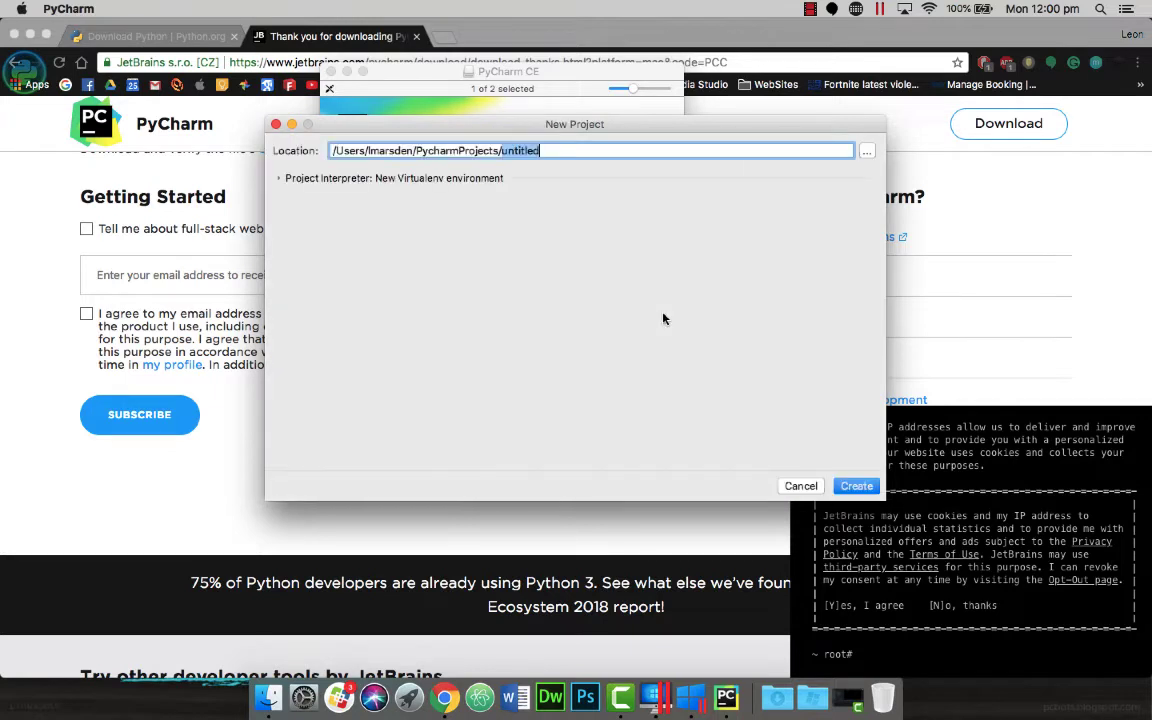
{"action": "left_click", "coordinate": [282, 178]}
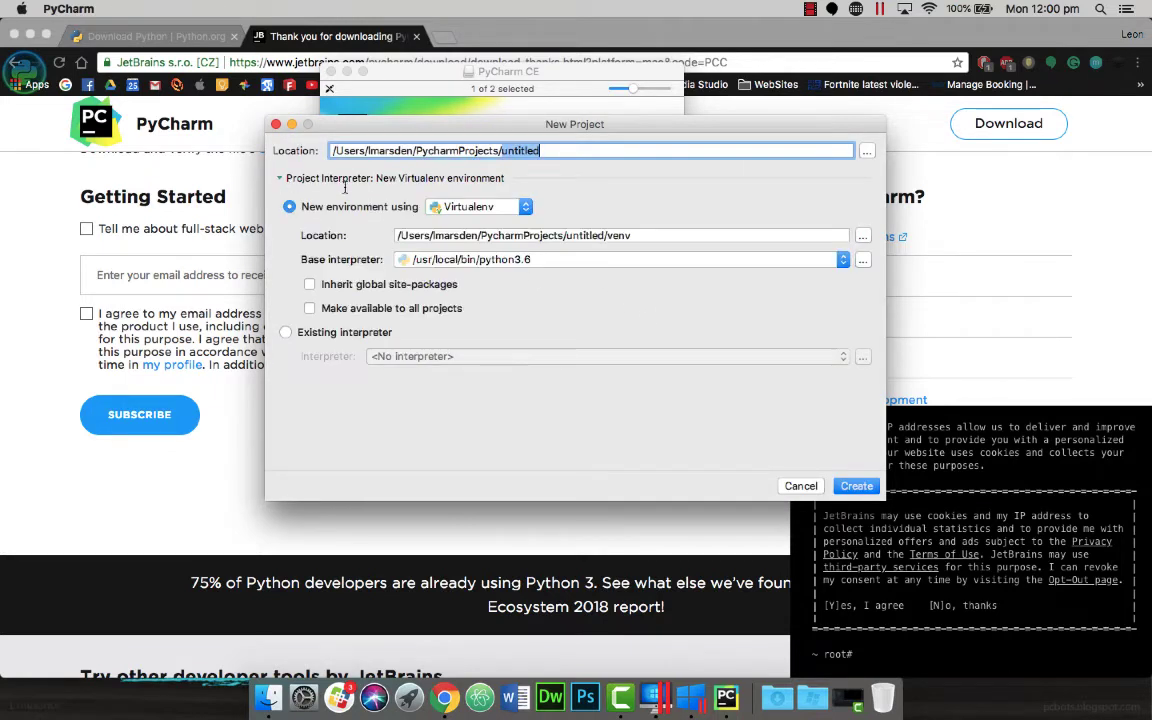
{"action": "left_click", "coordinate": [573, 262]}
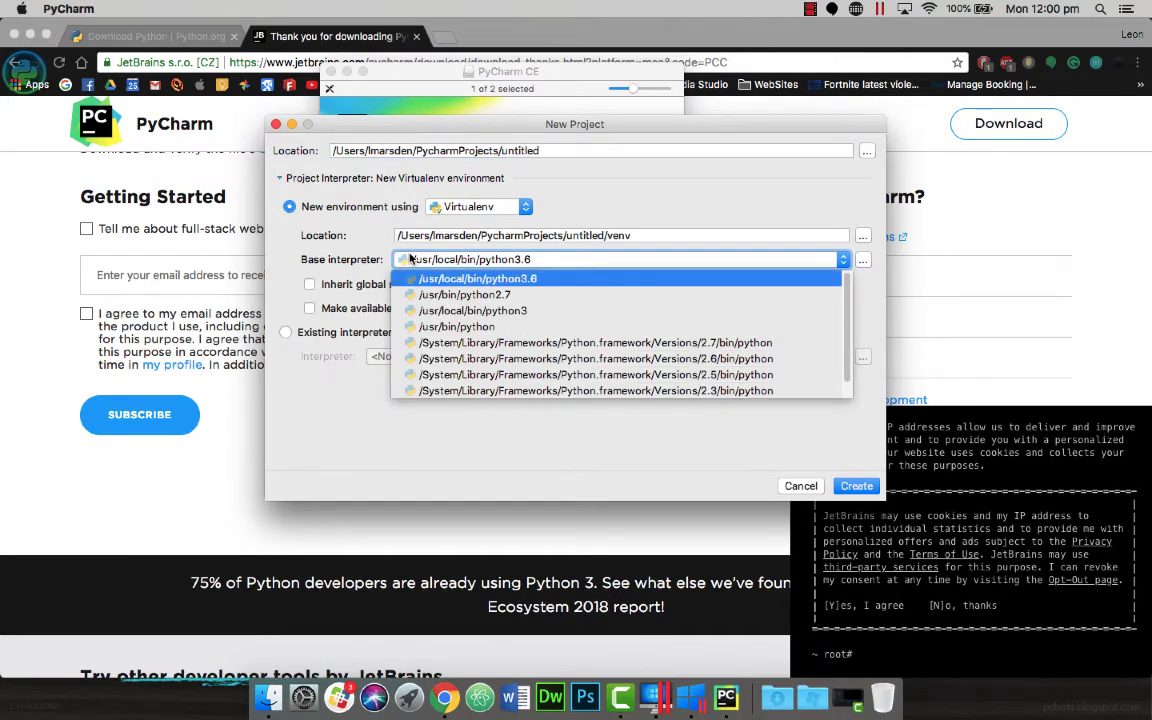
{"action": "scroll", "coordinate": [600, 372], "scroll_direction": "down", "scroll_amount": 1}
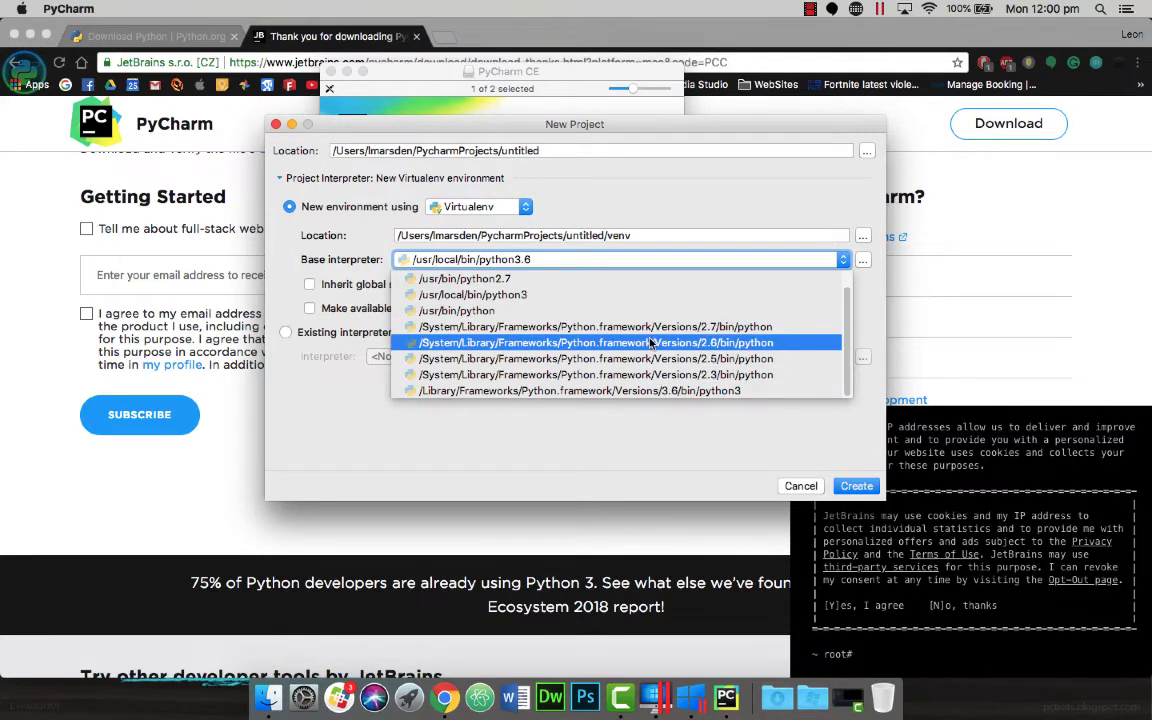
{"action": "left_click", "coordinate": [655, 392]}
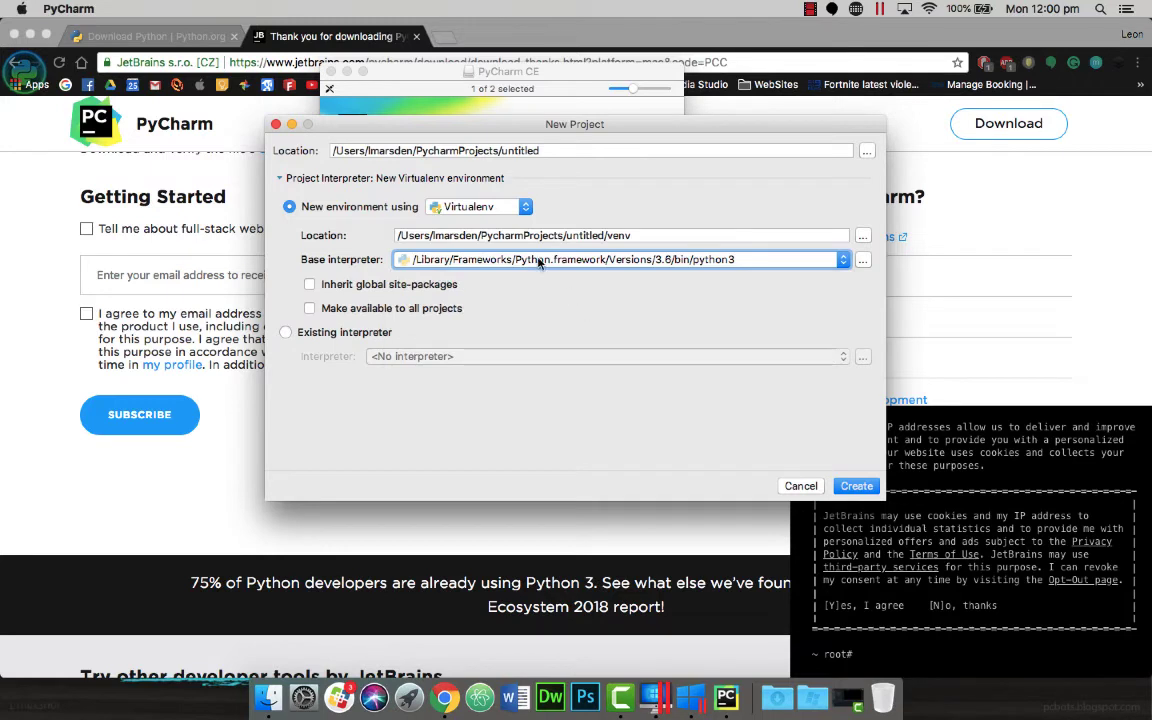
- Name the project folder Example Projects, create the project and dismiss the startup tip
{"action": "left_click", "coordinate": [545, 150]}
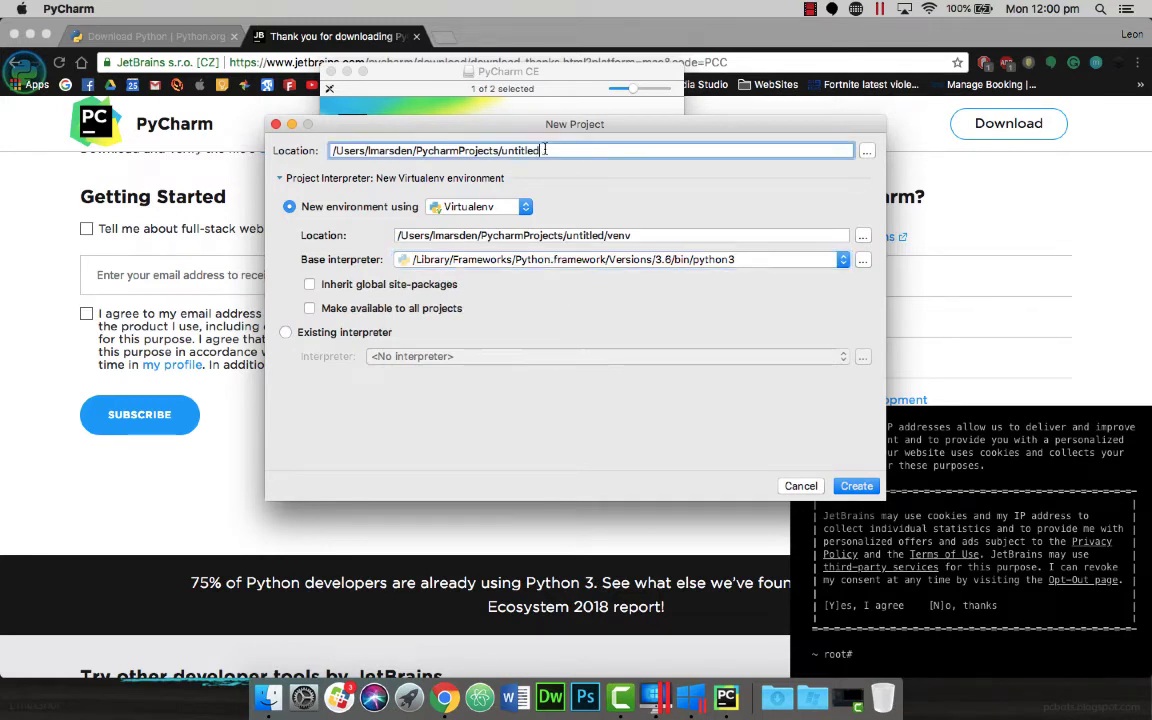
{"action": "left_click_drag", "start_coordinate": [545, 150], "coordinate": [501, 150]}
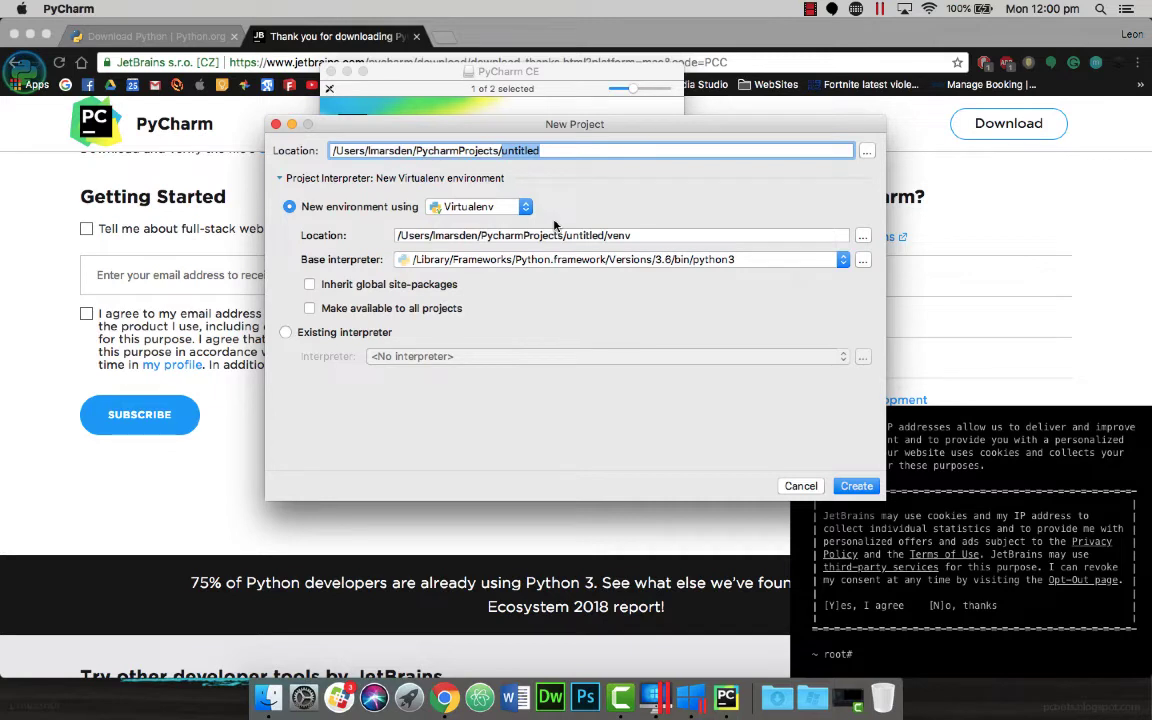
{"action": "type", "text": "Example"}
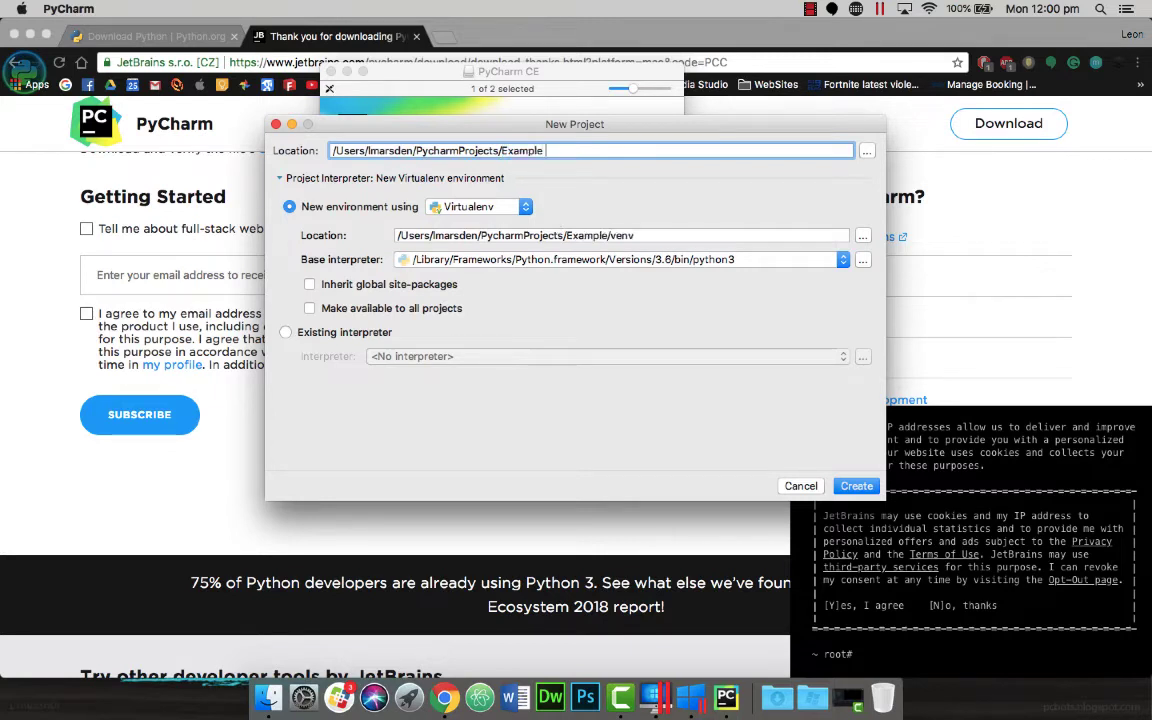
{"action": "type", "text": " Projects"}
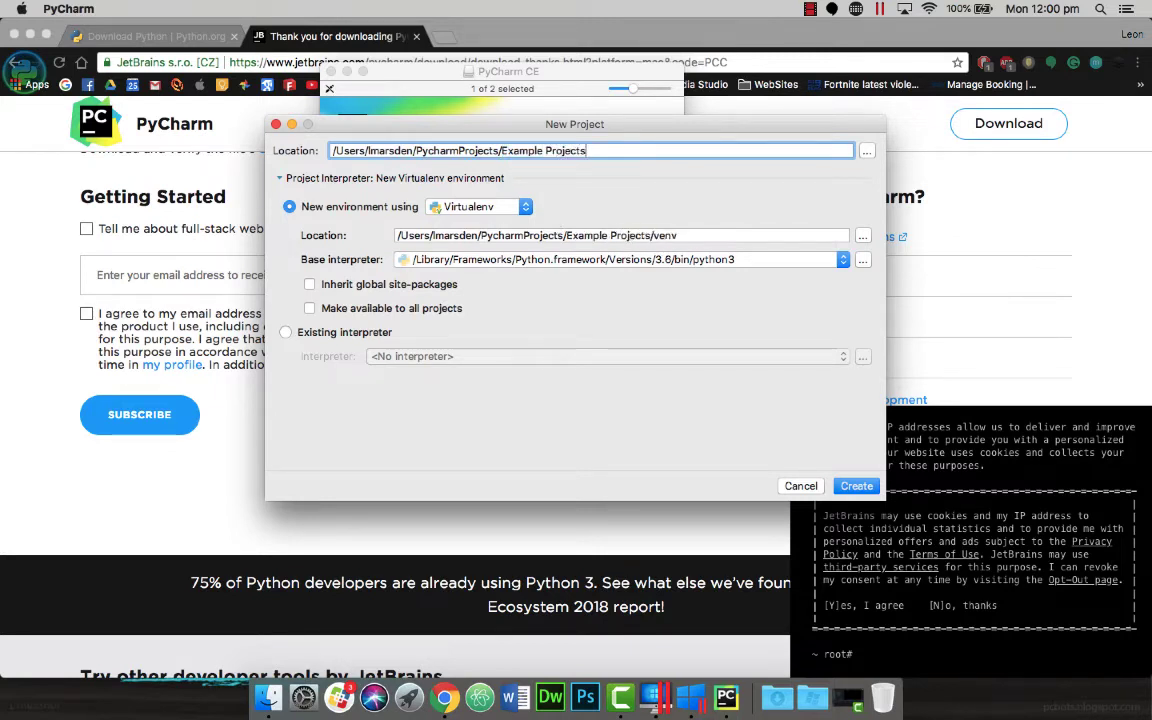
{"action": "left_click", "coordinate": [856, 485]}
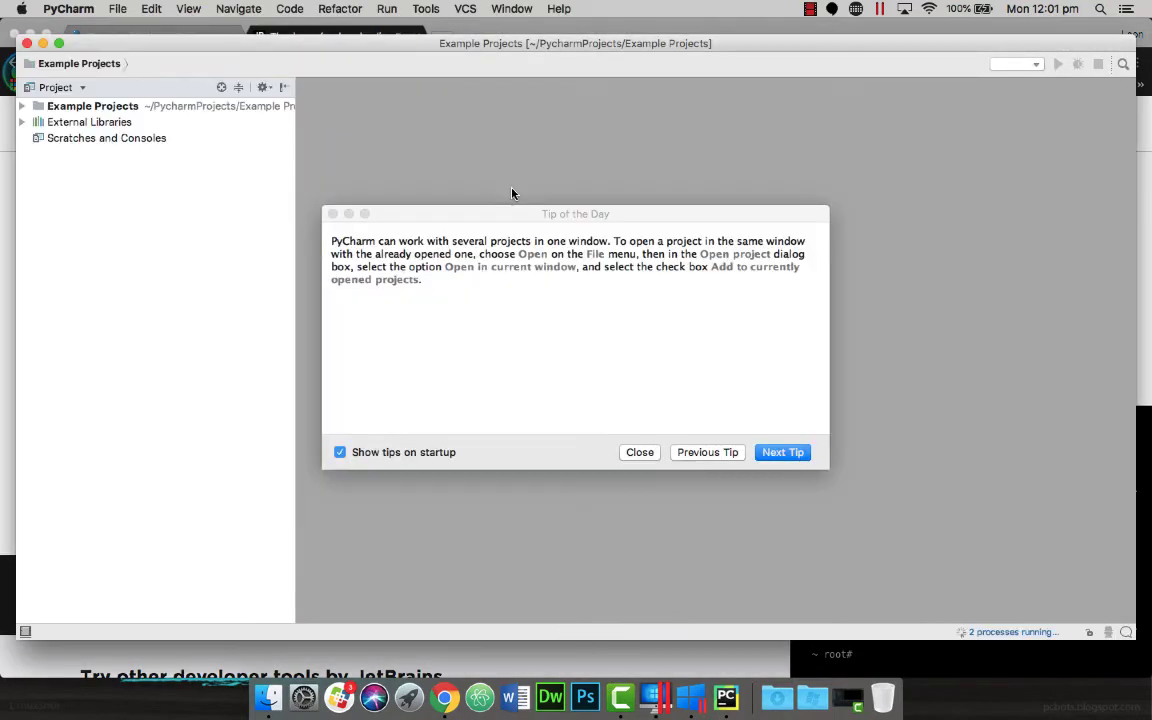
{"action": "left_click", "coordinate": [643, 452]}
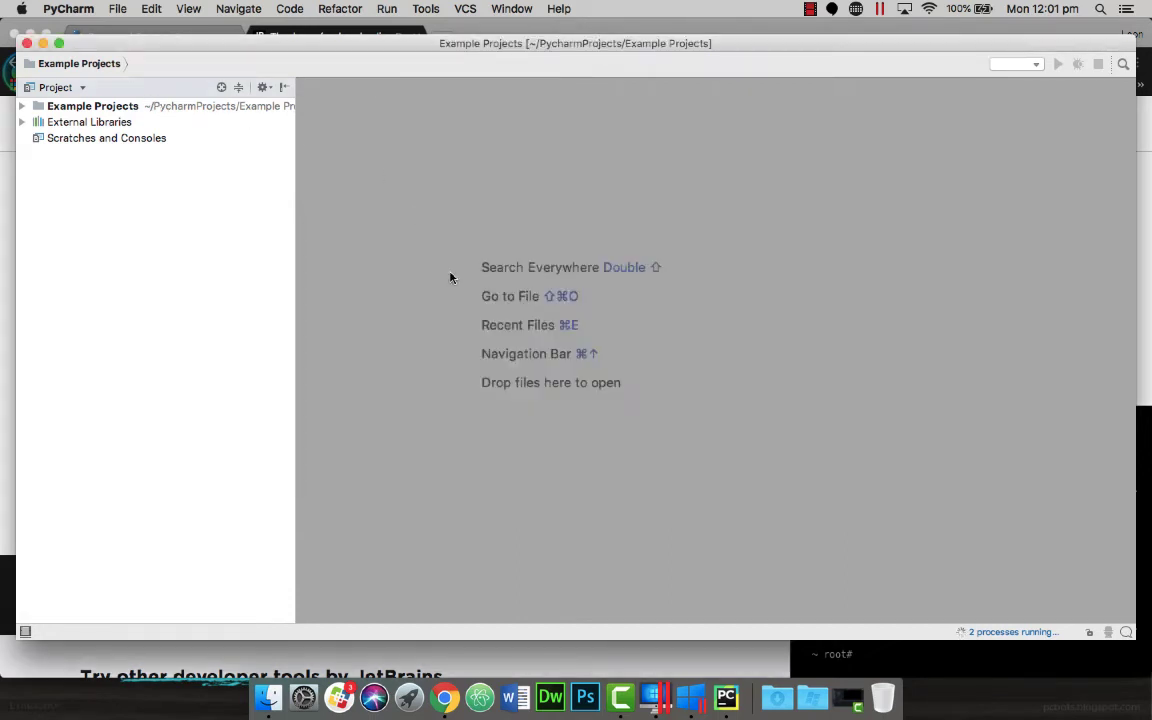
- Add a new Python file named TestProg to the Example Projects folder
{"action": "right_click", "coordinate": [95, 112]}
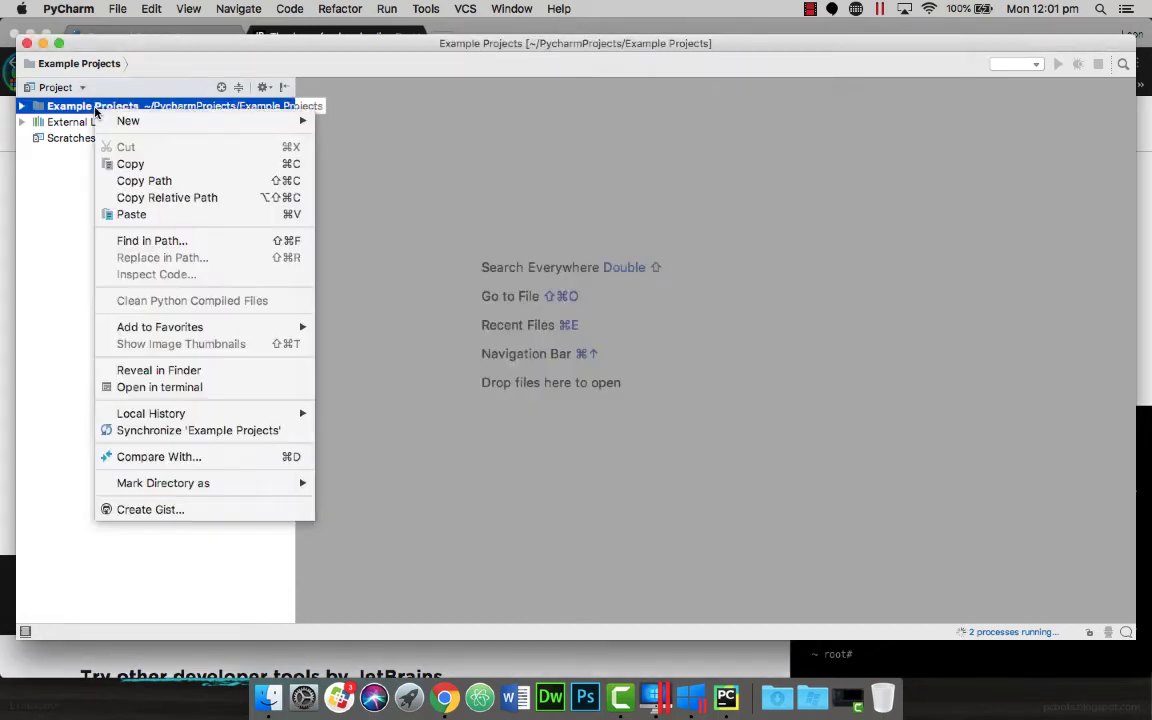
{"action": "mouse_move", "coordinate": [120, 118]}
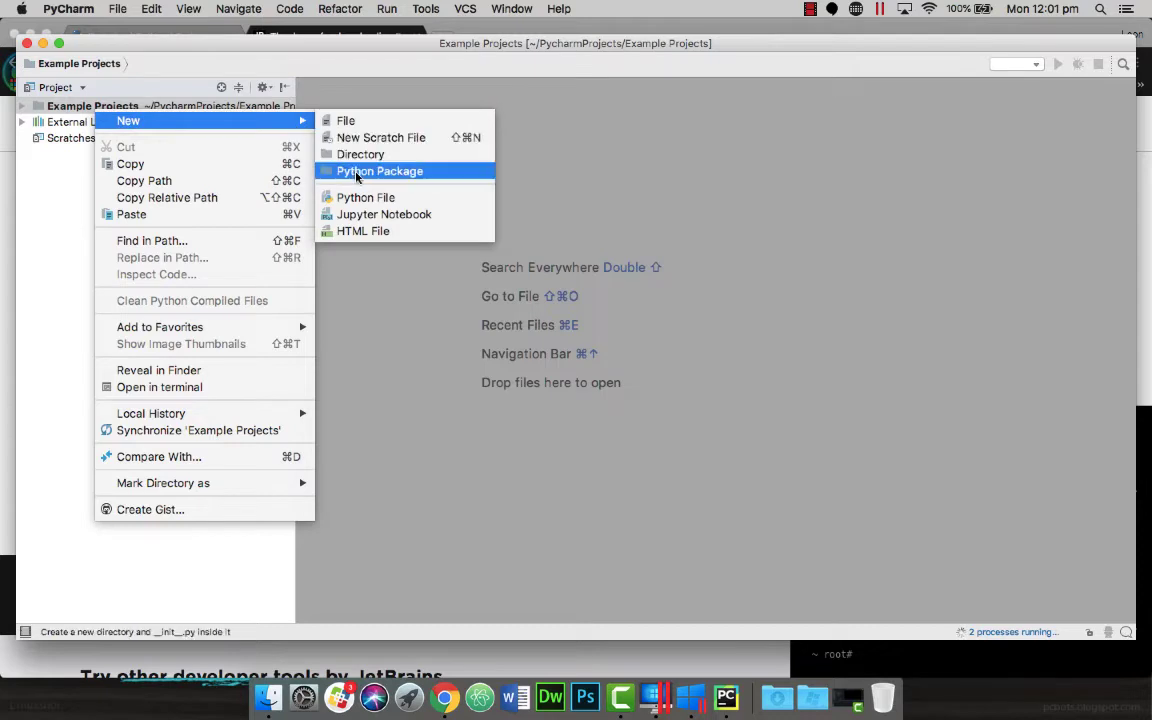
{"action": "left_click", "coordinate": [358, 197]}
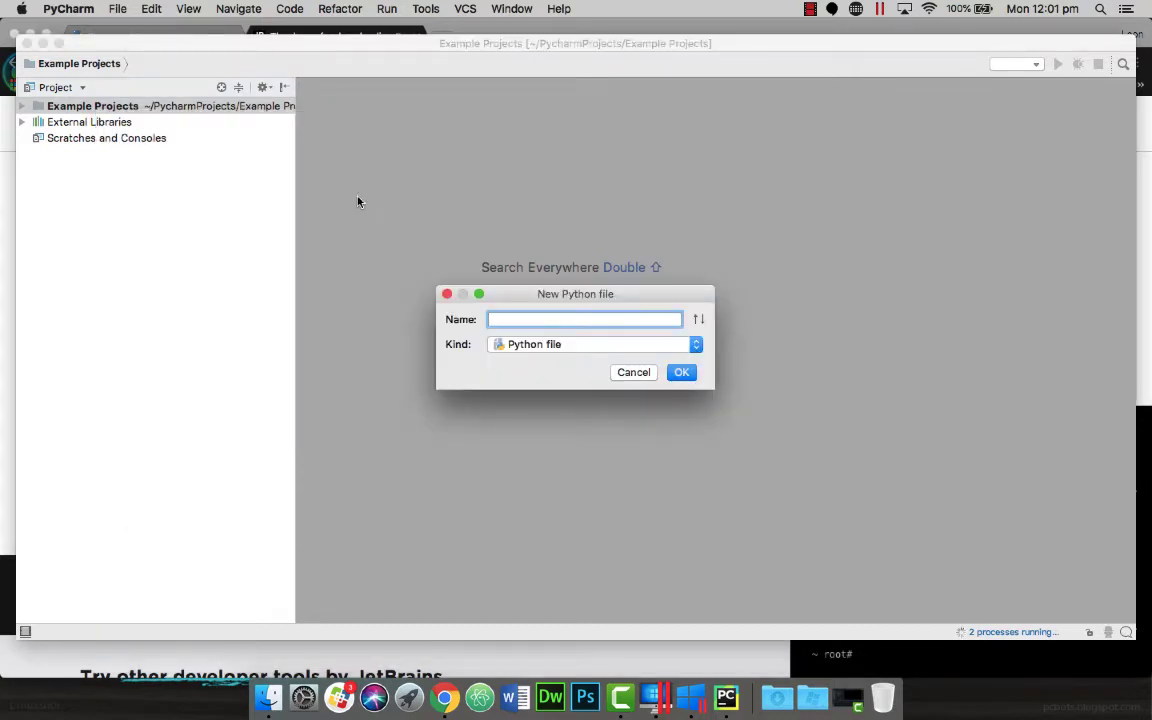
{"action": "type", "text": "Ts"}
{"action": "type", "text": "stProg"}
{"action": "left_click", "coordinate": [681, 372]}
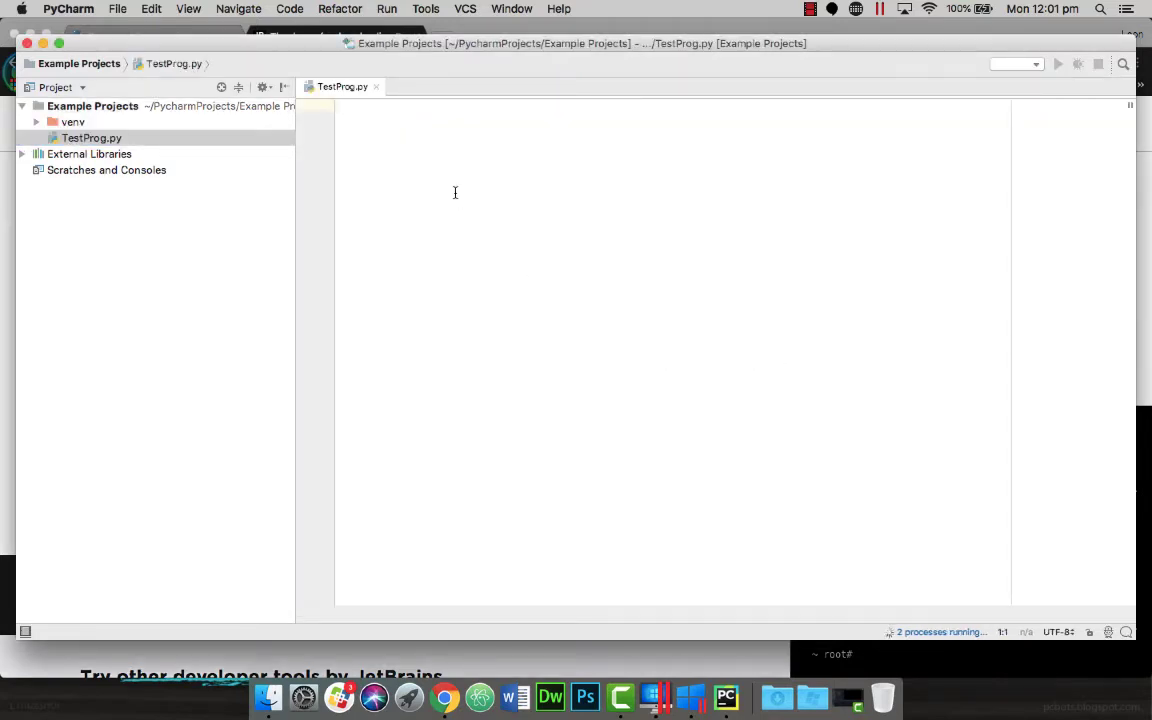
{"action": "type", "text": "print"}
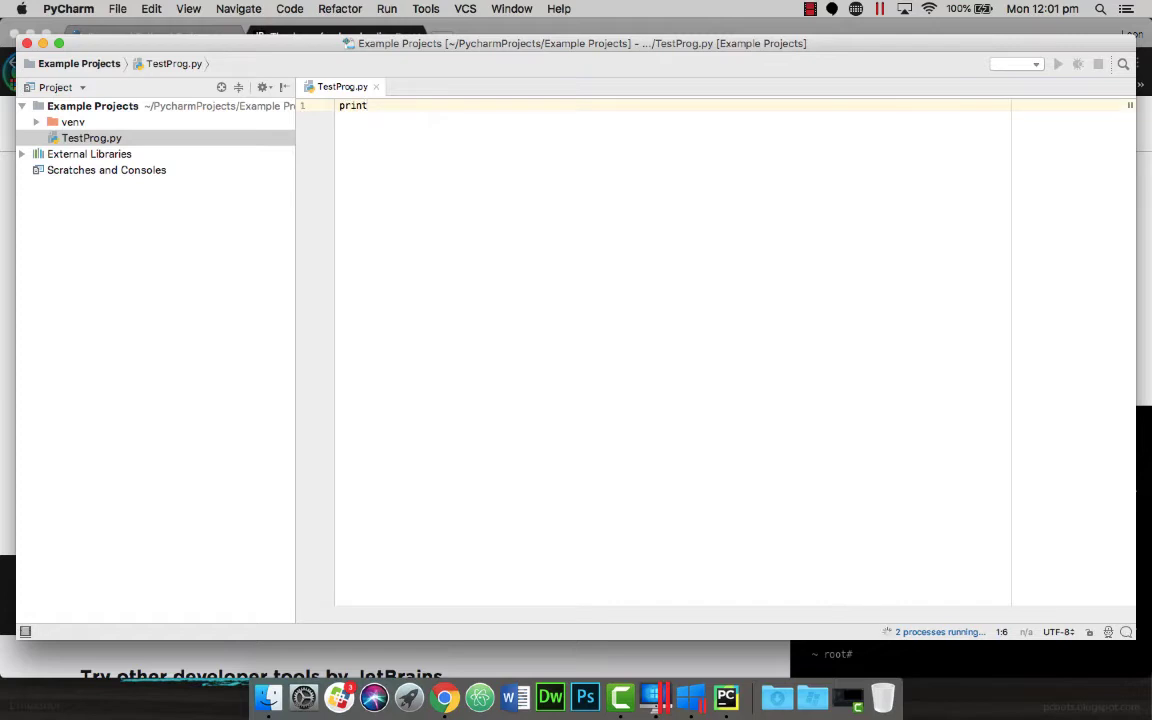
{"action": "type", "text": "(\""}
{"action": "type", "text": "www."}
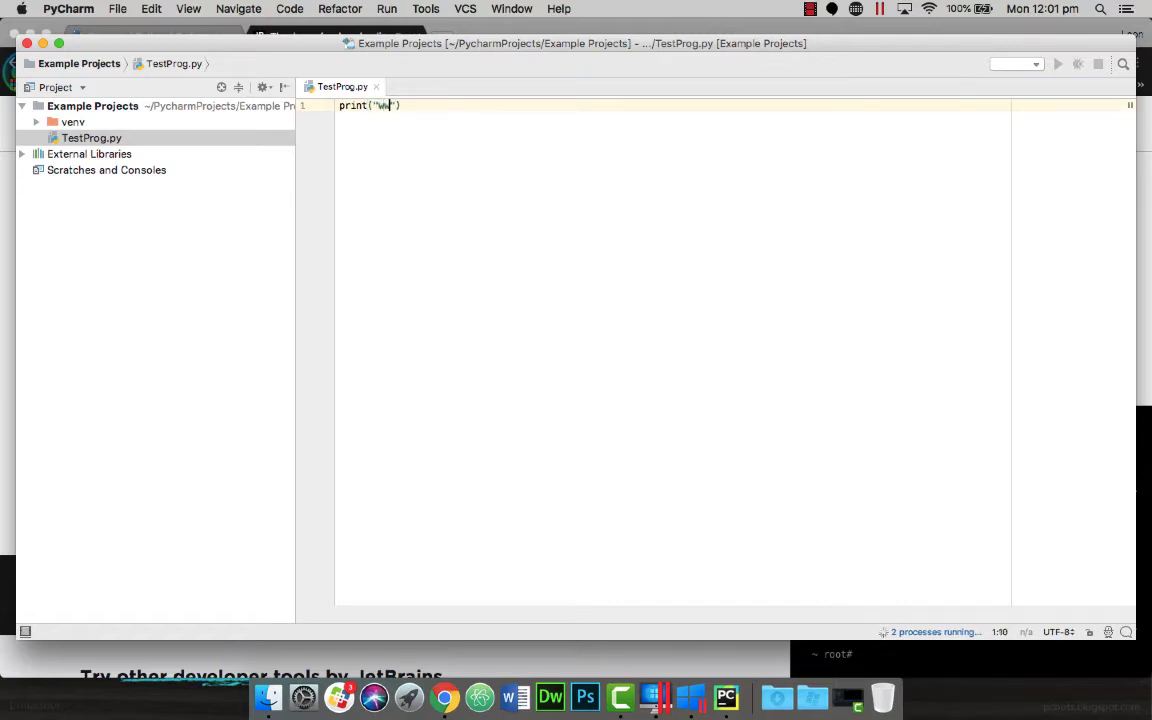
{"action": "type", "text": "lmarsden.com"}
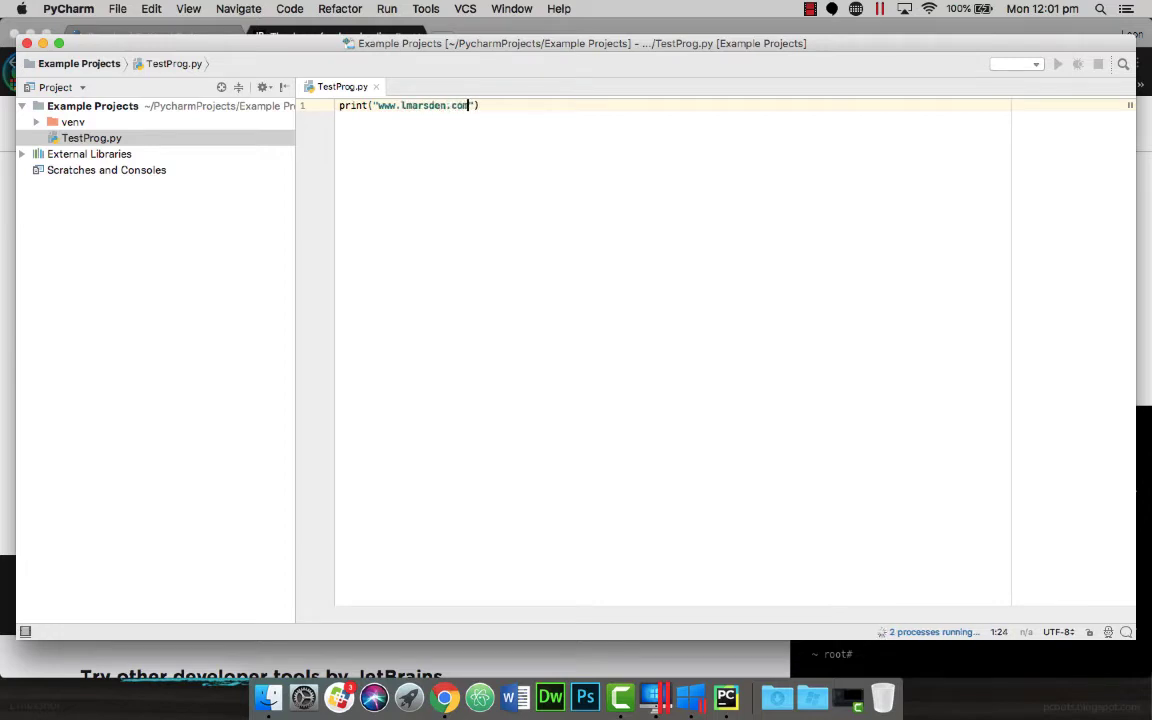
{"action": "type", "text": "\")"}
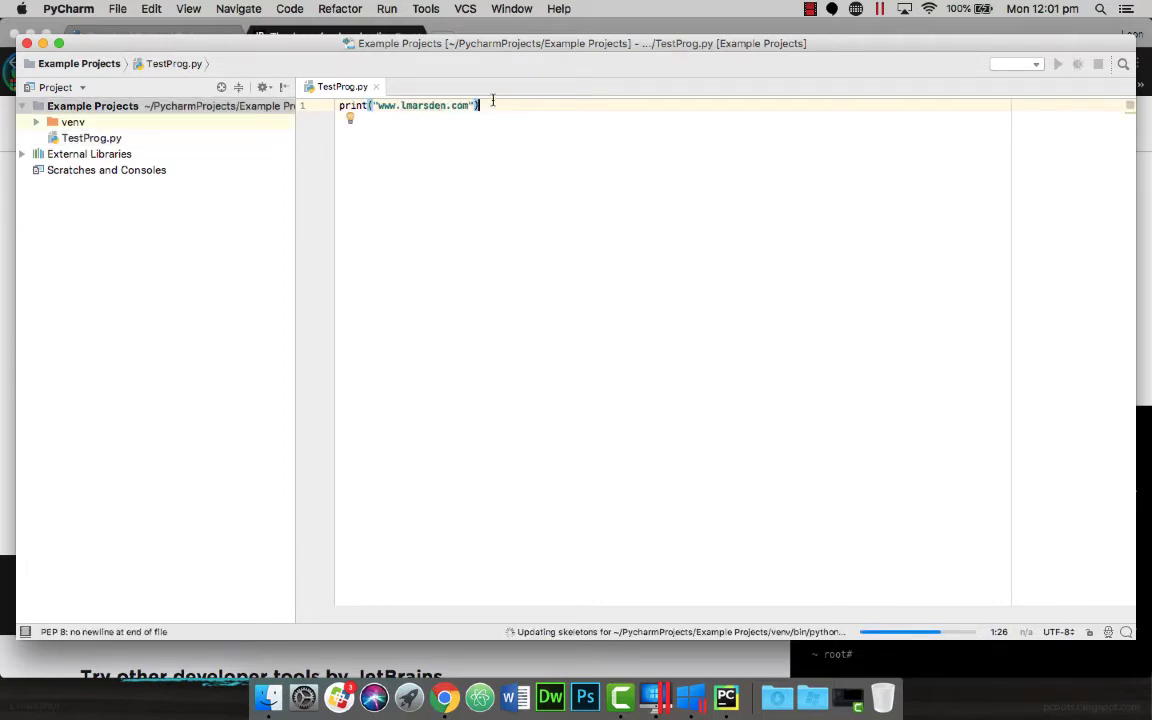
{"action": "right_click", "coordinate": [494, 105]}
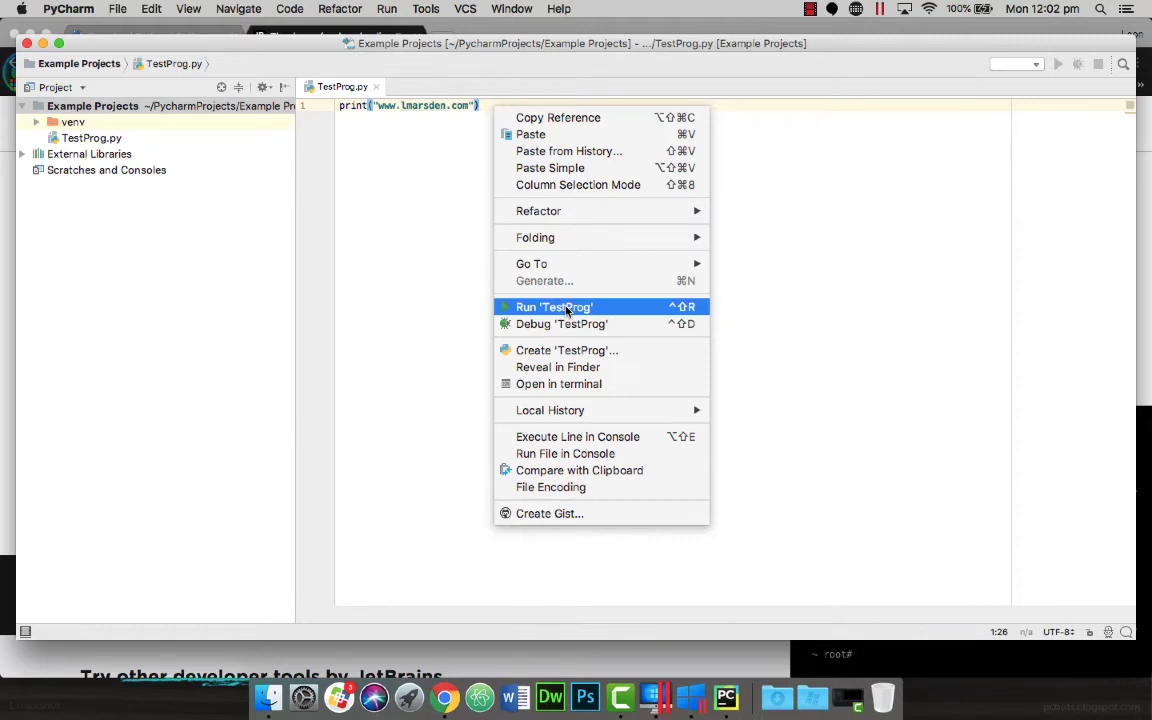
{"action": "left_click", "coordinate": [555, 307]}
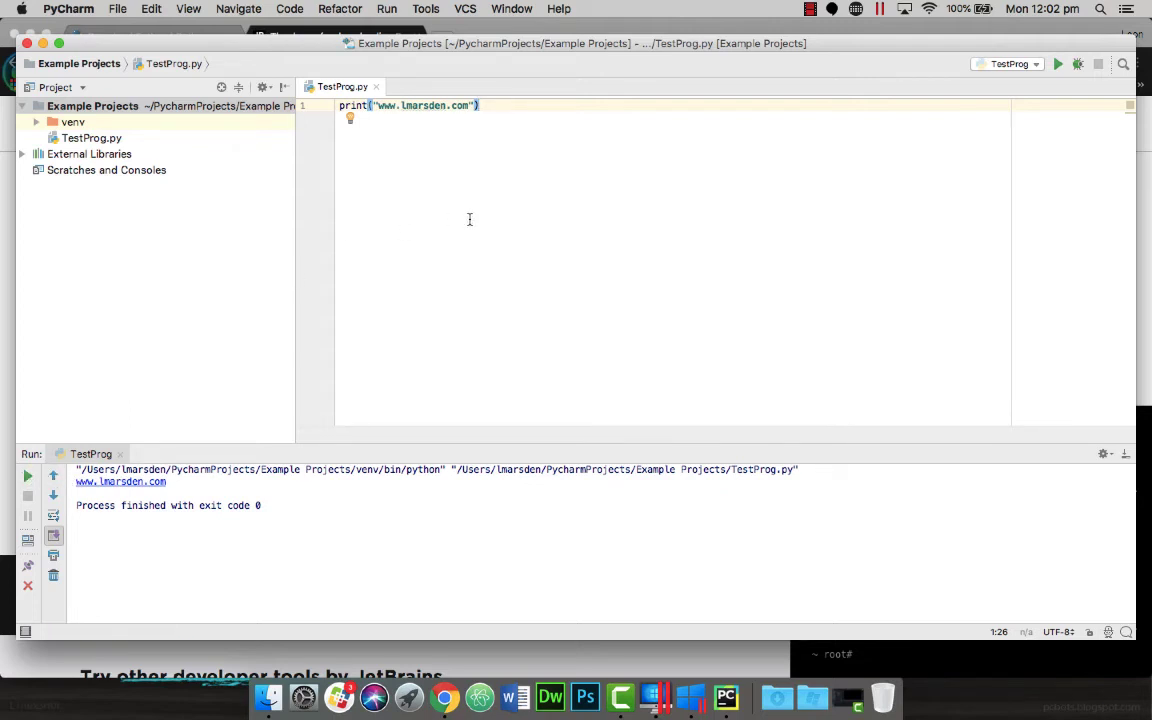
- Add print("Hello") as a second line in TestProg.py and run the program again
{"action": "key", "text": "Return"}
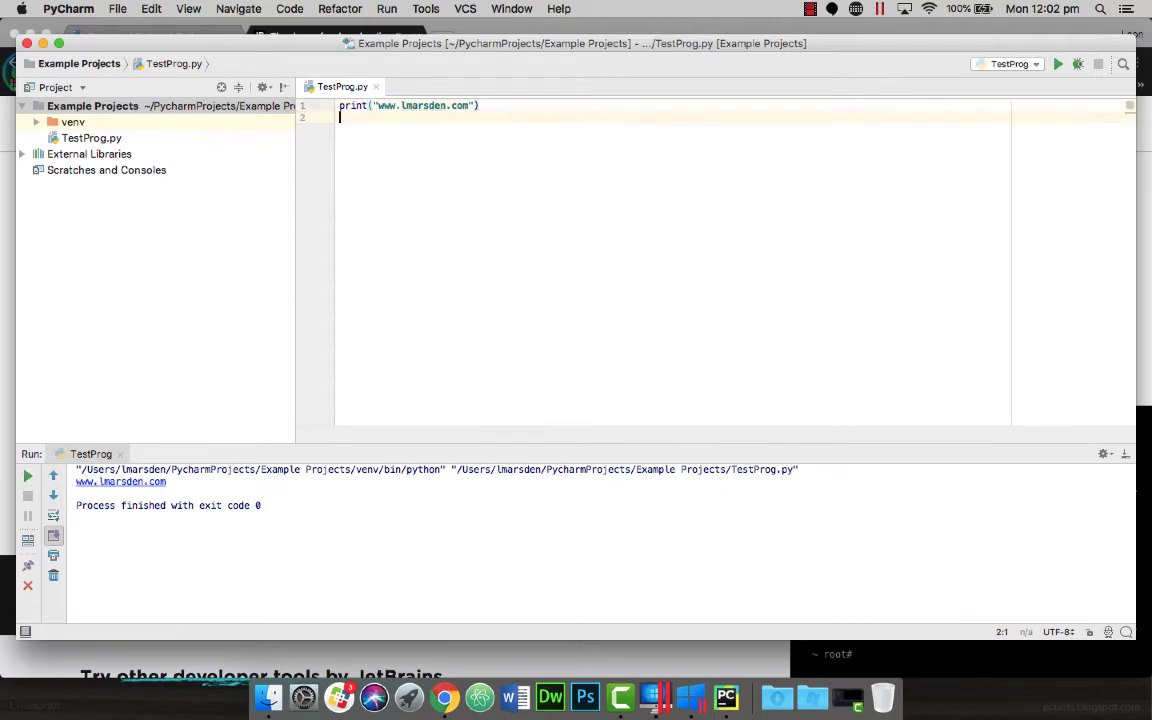
{"action": "type", "text": "print(\"Hello\")"}
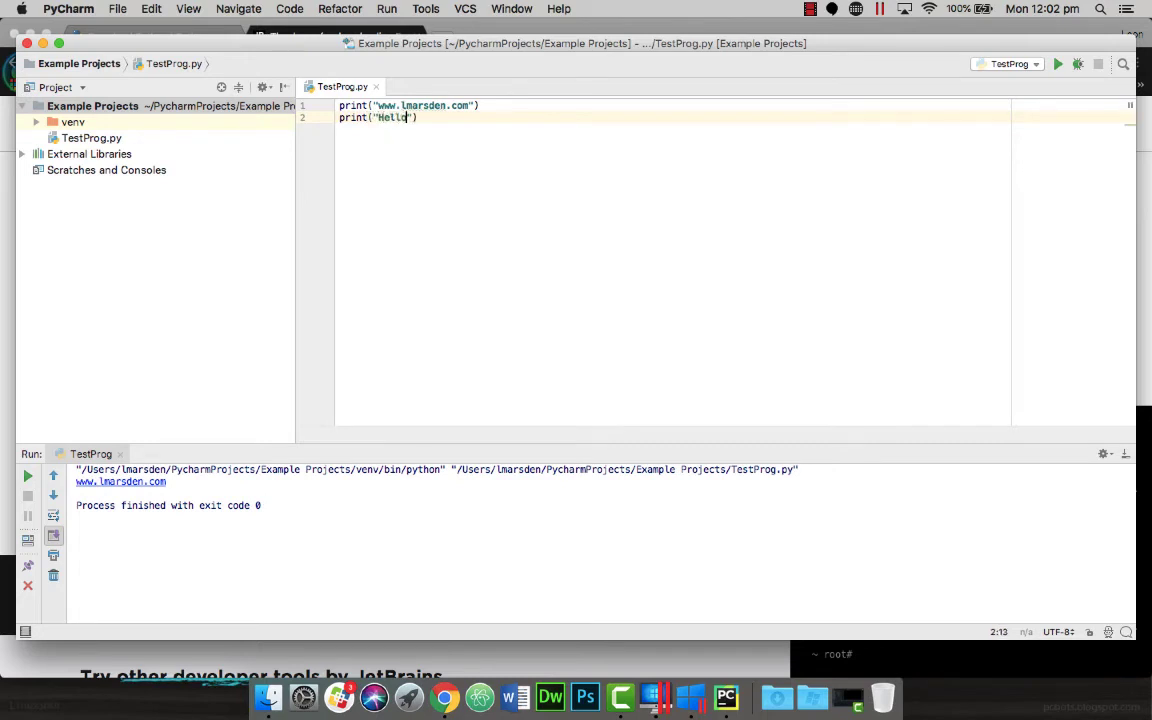
{"action": "left_click", "coordinate": [28, 478]}
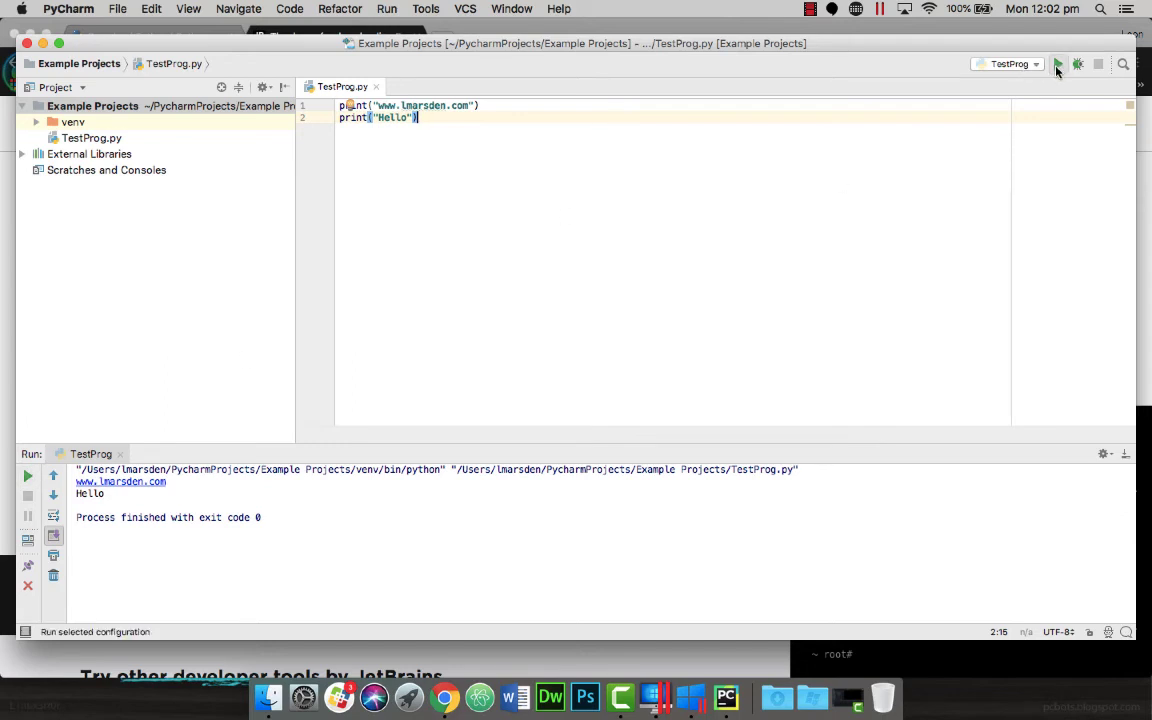
{"action": "right_click", "coordinate": [486, 118]}
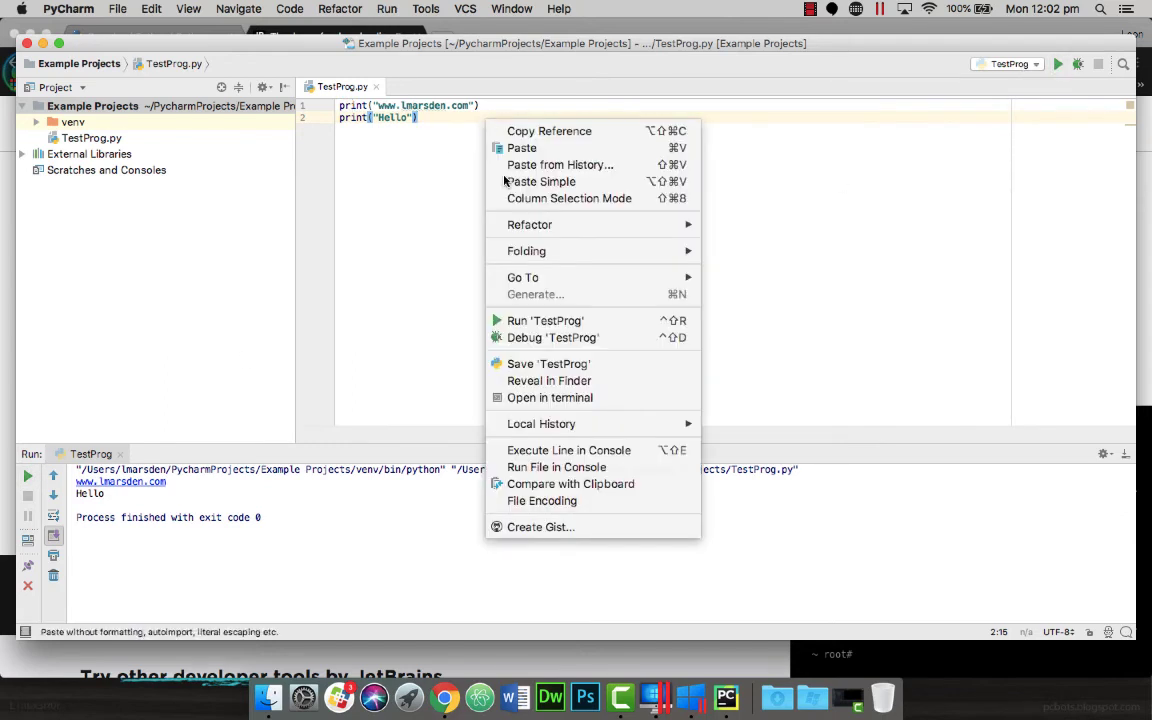
{"action": "left_click", "coordinate": [414, 211]}
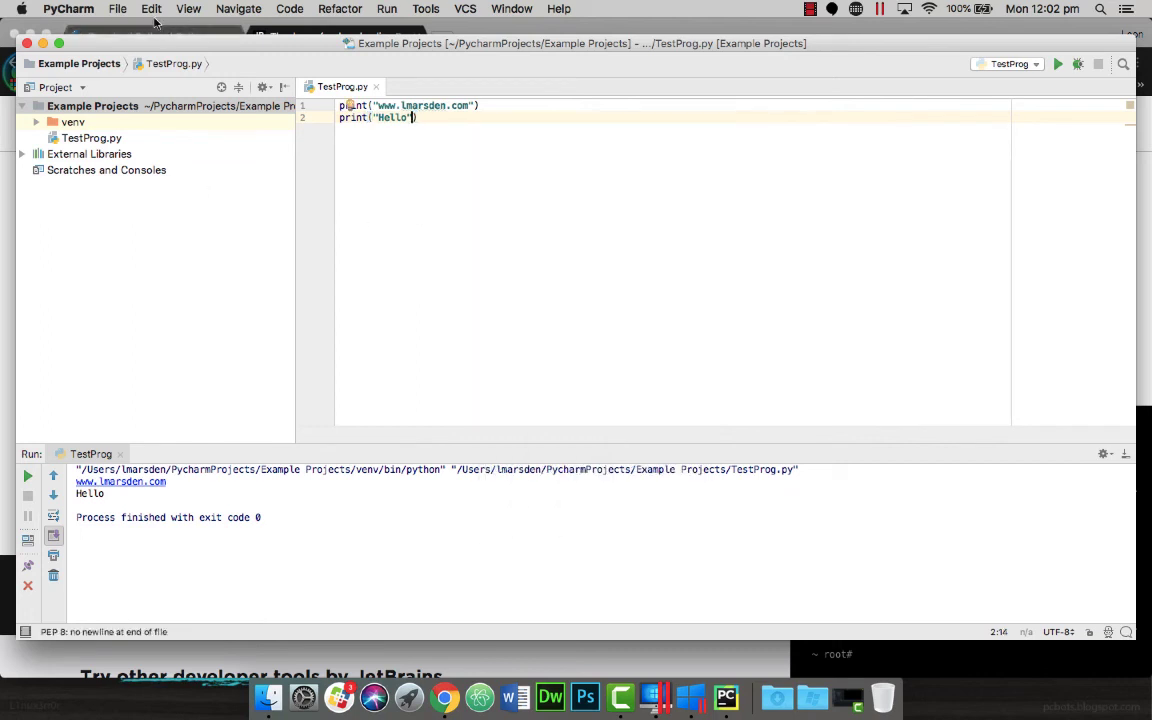
{"action": "left_click", "coordinate": [117, 8]}
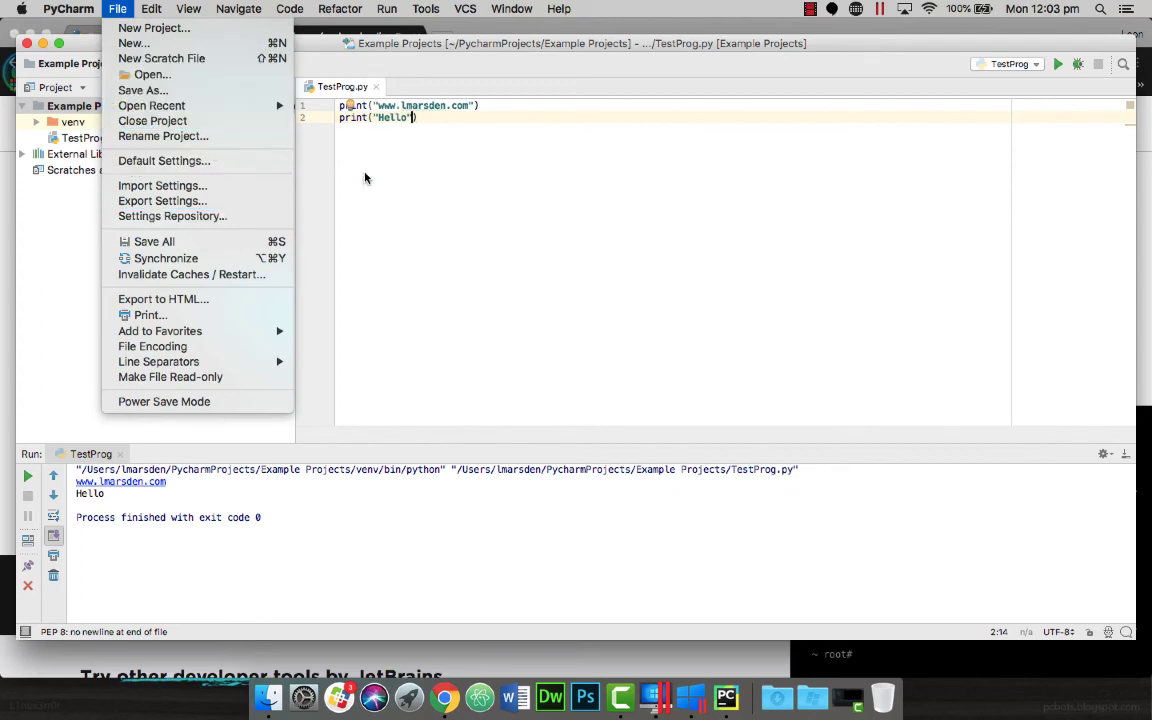
{"action": "left_click", "coordinate": [329, 156]}
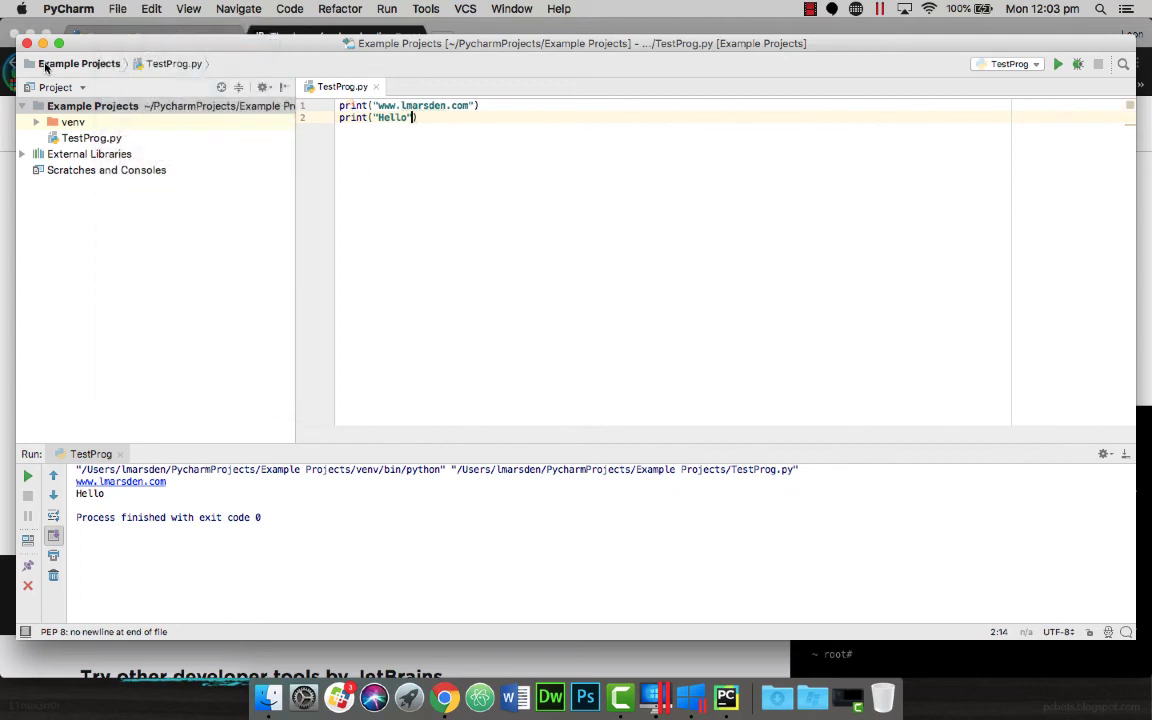